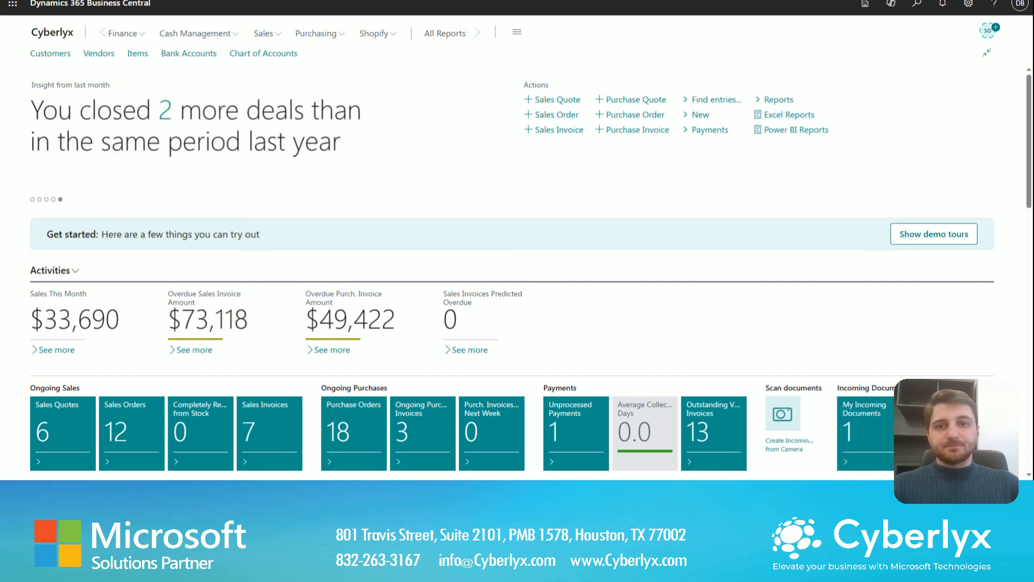
# Find the Sales Orders list and start a new sales order.
pyautogui.click(917, 4)
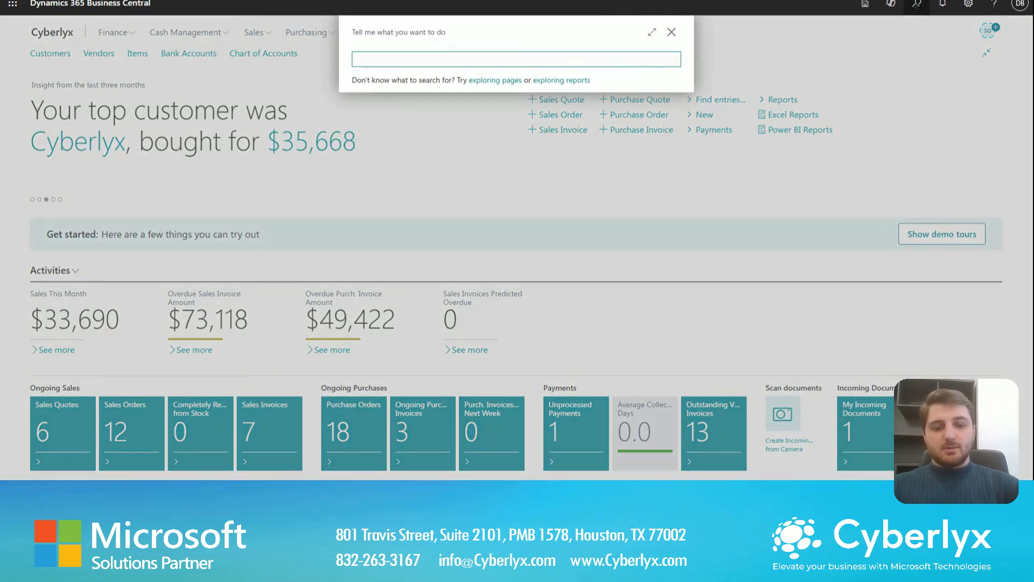
pyautogui.write('sales order')
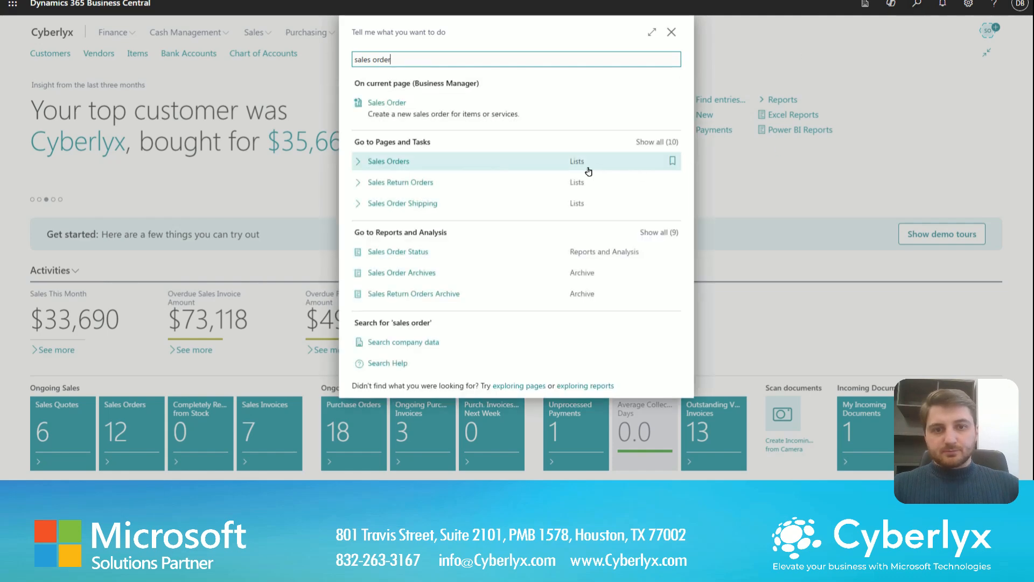
pyautogui.click(586, 168)
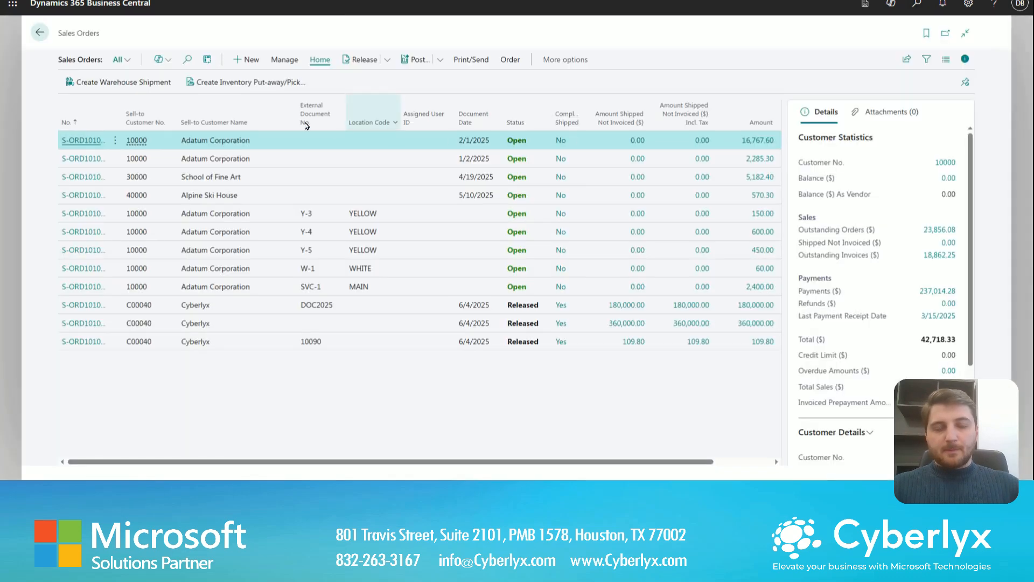
pyautogui.click(261, 67)
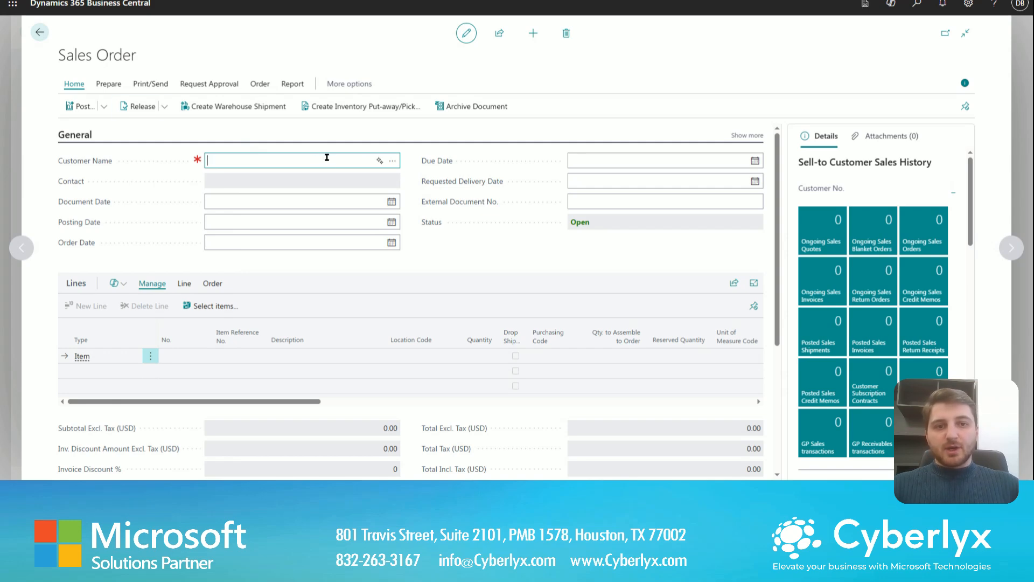
# Set the sales order's customer to Cyberlyx and its external document number to DOCUMET2025.
pyautogui.click(397, 164)
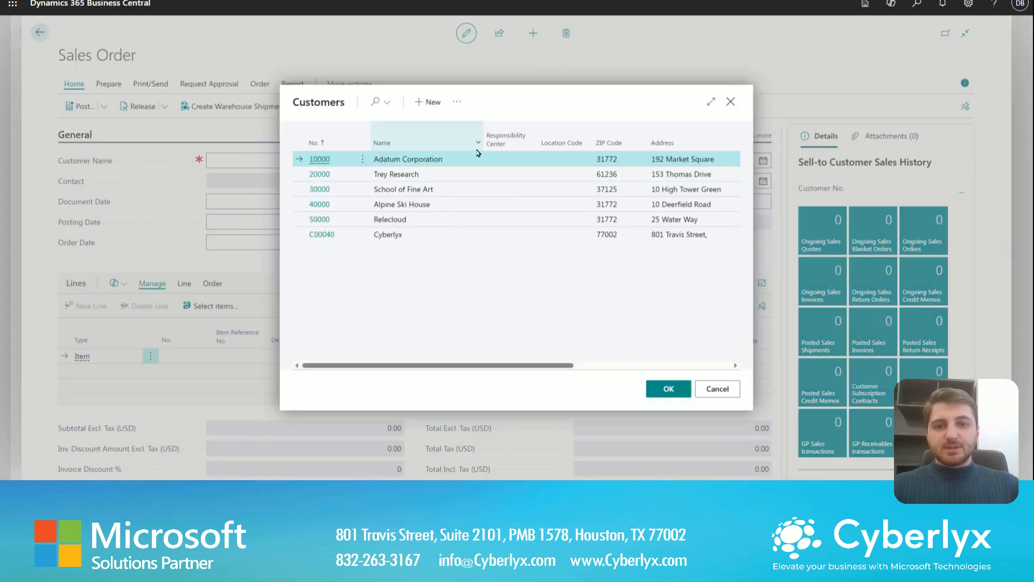
pyautogui.click(426, 237)
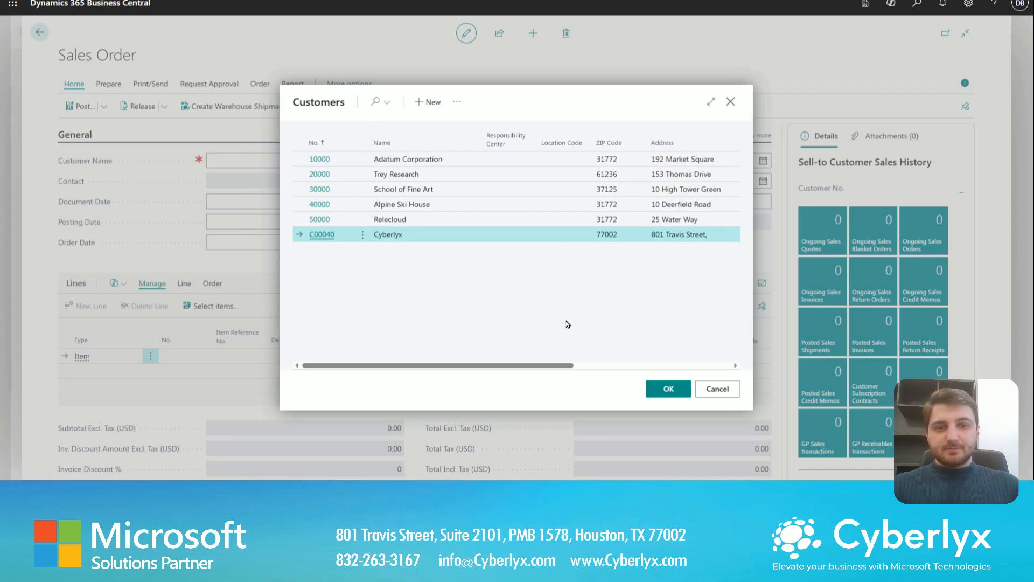
pyautogui.click(672, 395)
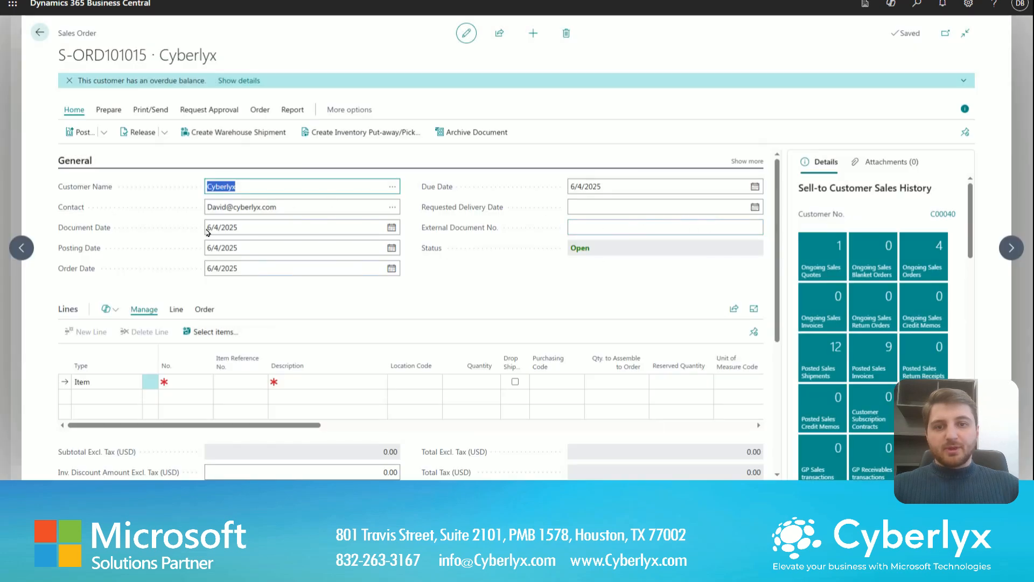
pyautogui.click(598, 226)
pyautogui.write('DOCUMET2025')
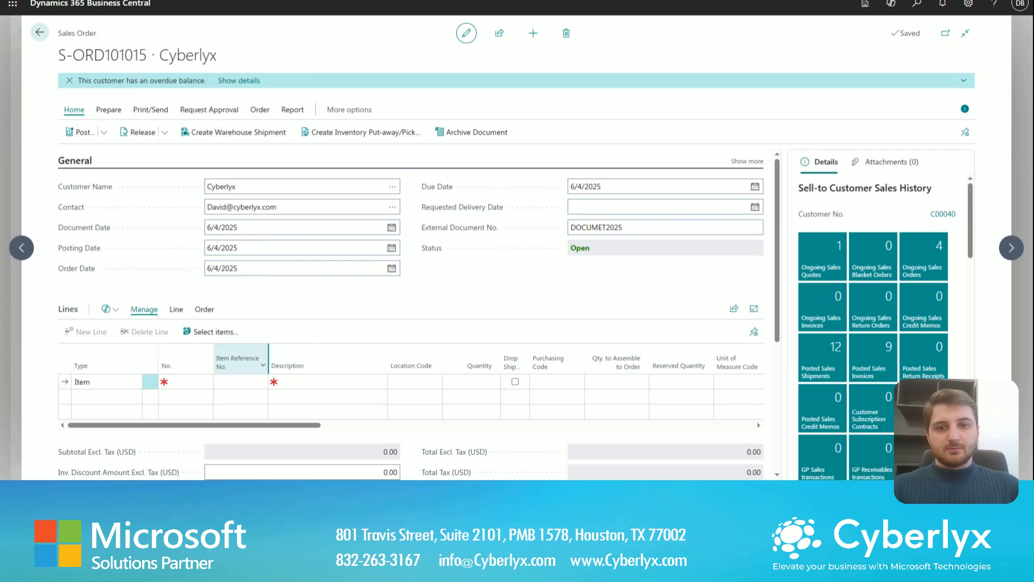
# Add item 1965-W, Bulldozer, to the first sales order line with a quantity of 2.
pyautogui.click(204, 383)
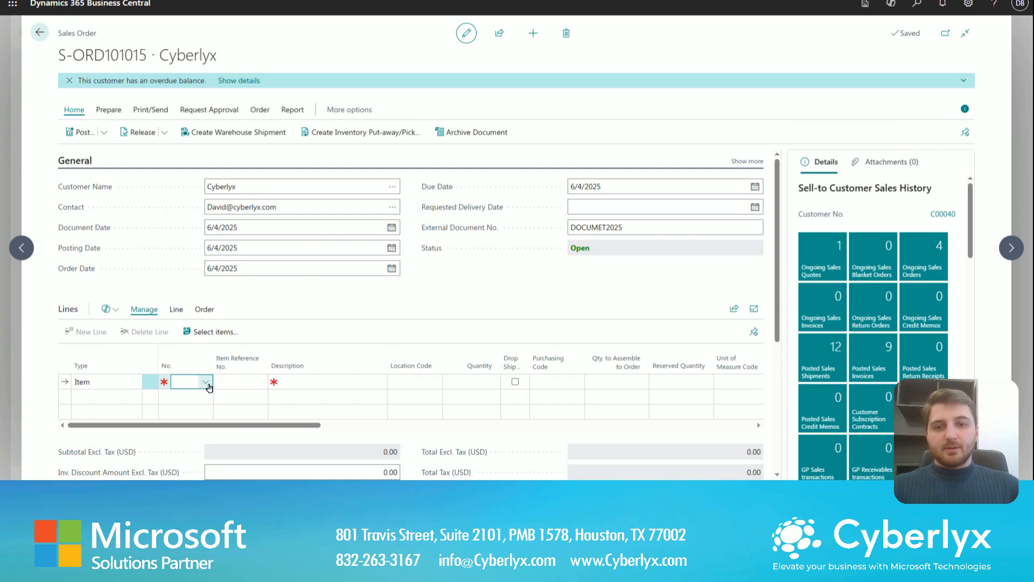
pyautogui.click(205, 382)
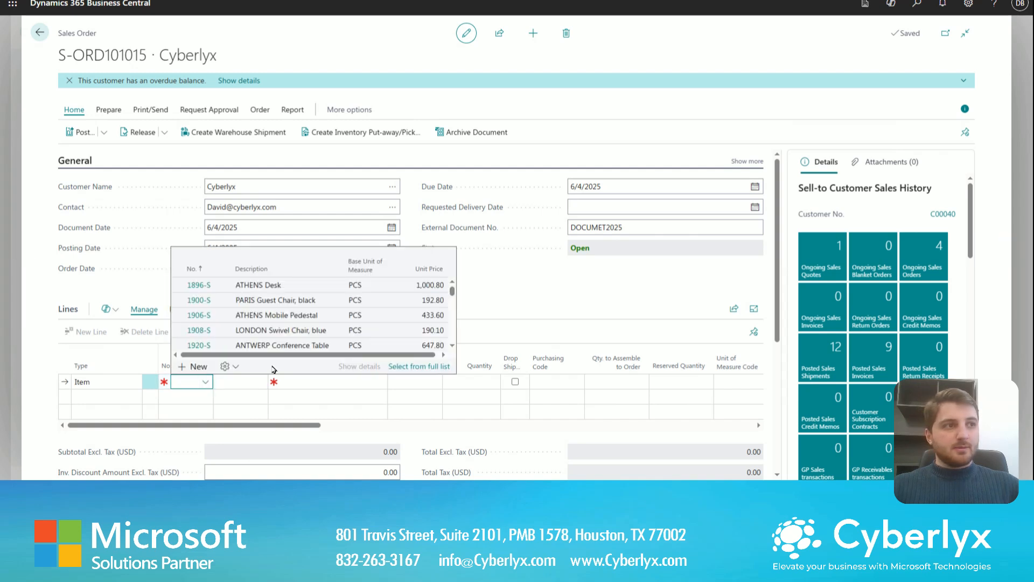
pyautogui.scroll(-2, 289, 334)
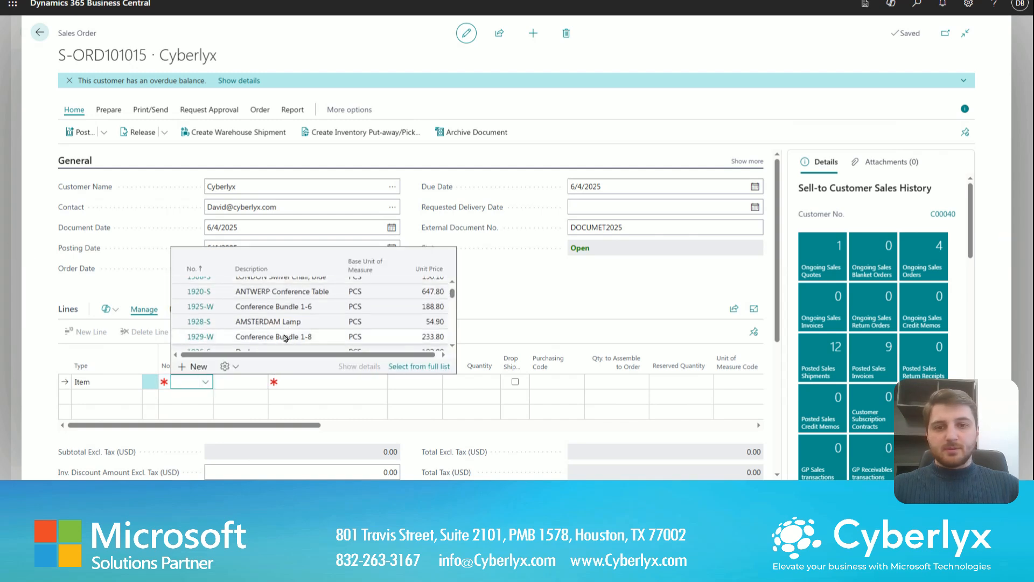
pyautogui.scroll(-2, 291, 336)
pyautogui.scroll(-3, 294, 328)
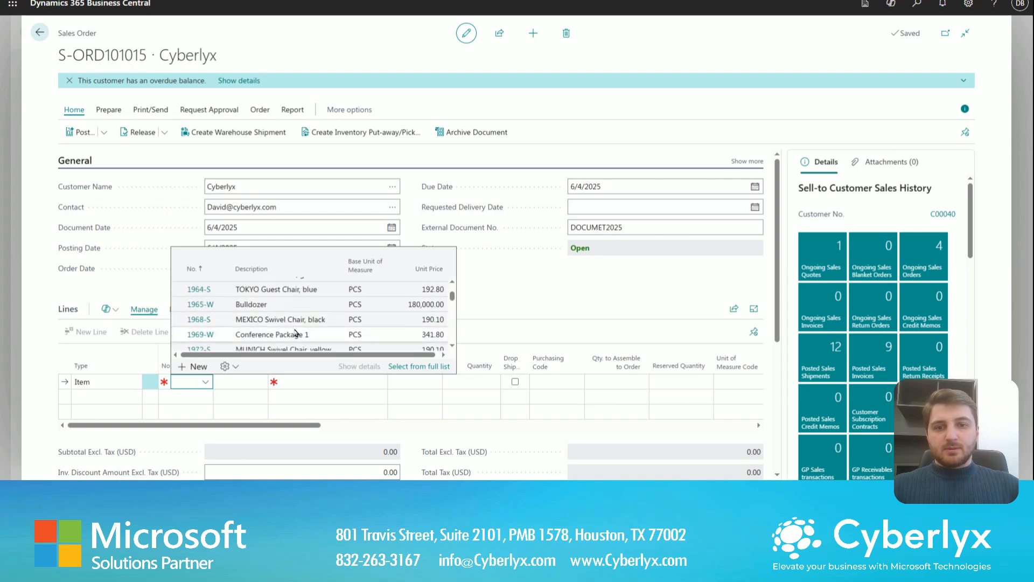
pyautogui.click(287, 310)
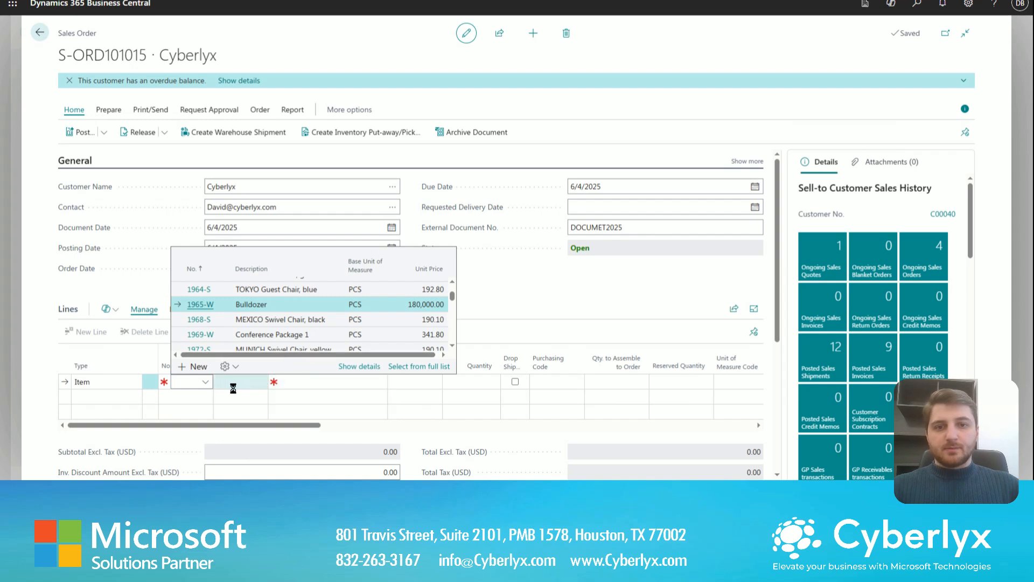
pyautogui.click(489, 382)
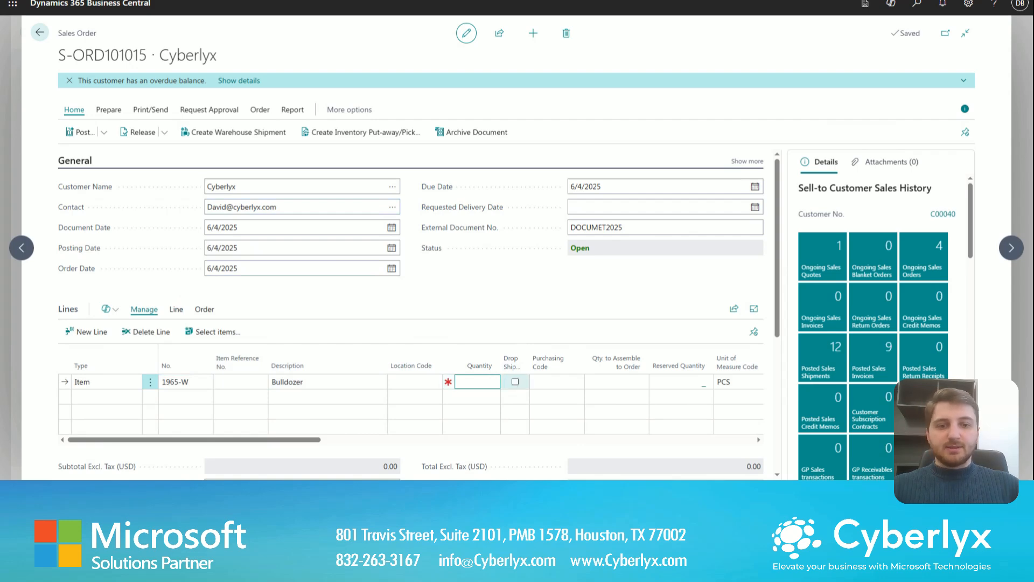
pyautogui.write('2')
pyautogui.press('Tab')
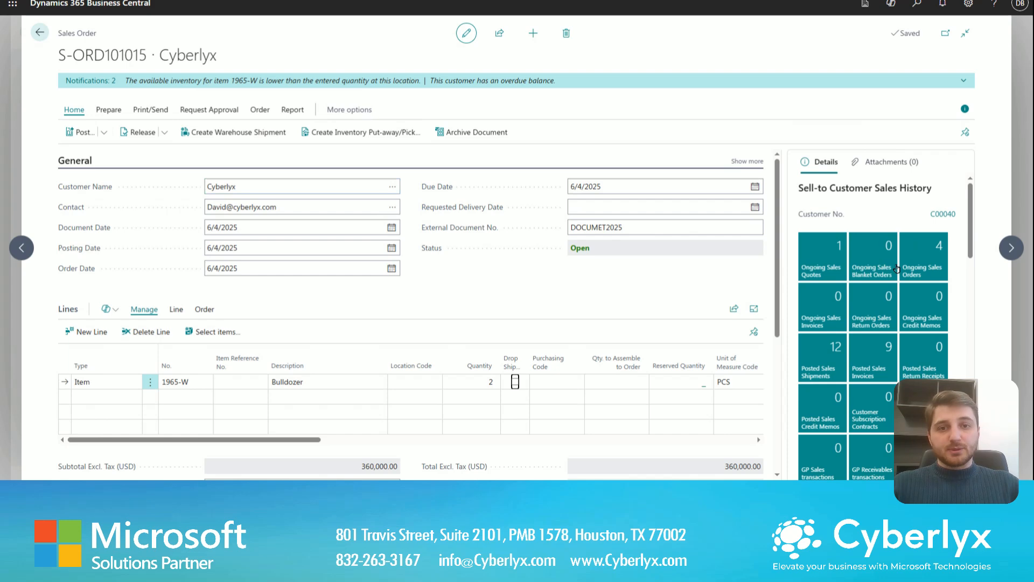
# Check the availability details of the Bulldozer sales line and mark the line as a drop shipment.
pyautogui.scroll(-5, 897, 268)
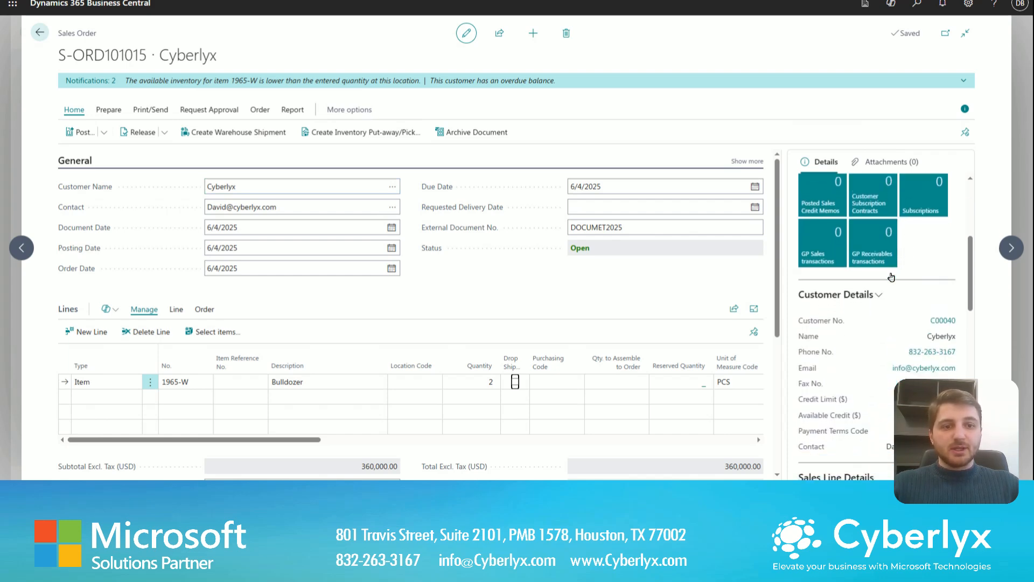
pyautogui.scroll(-6, 891, 278)
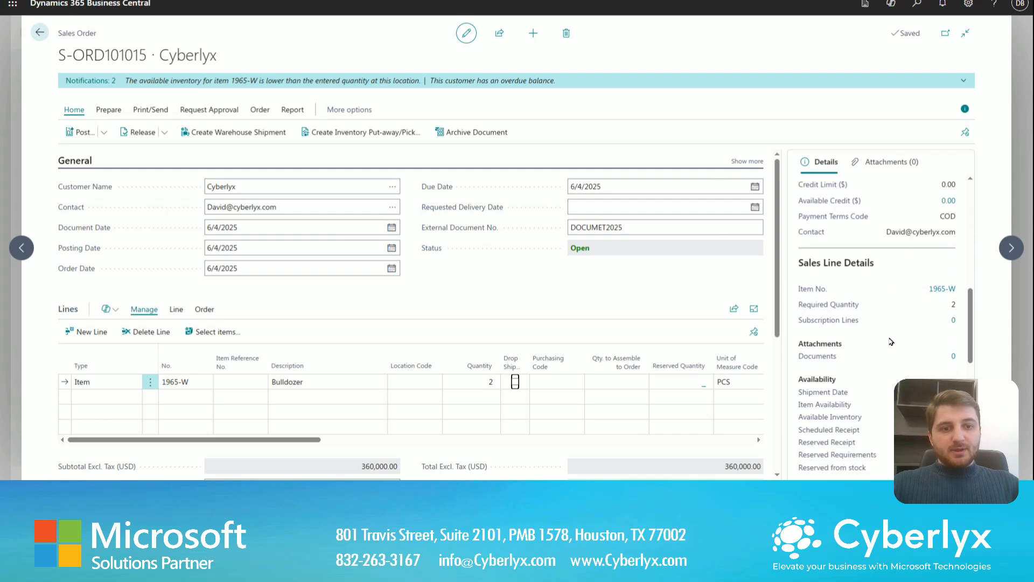
pyautogui.scroll(-1, 891, 341)
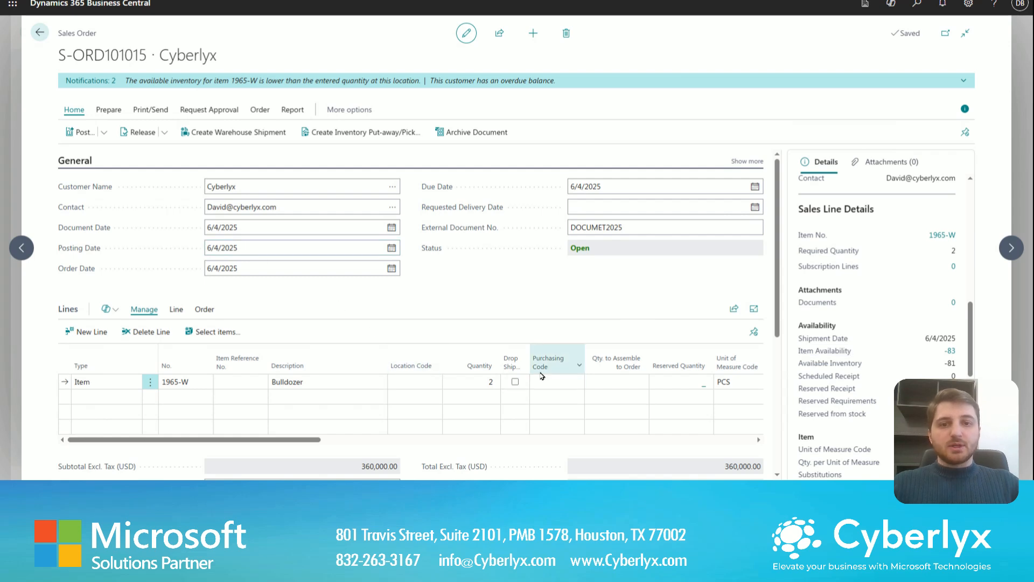
pyautogui.click(566, 387)
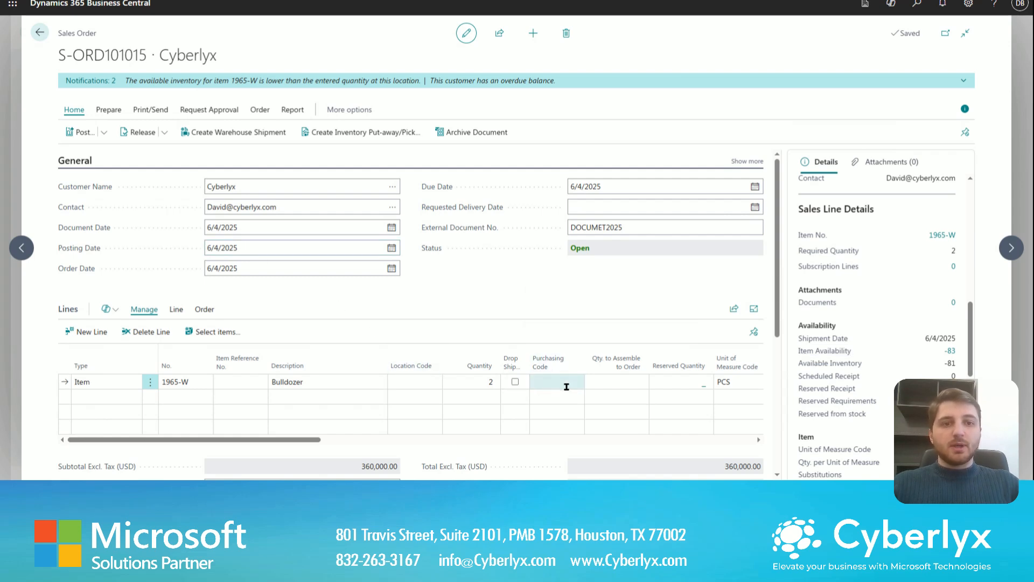
pyautogui.click(558, 399)
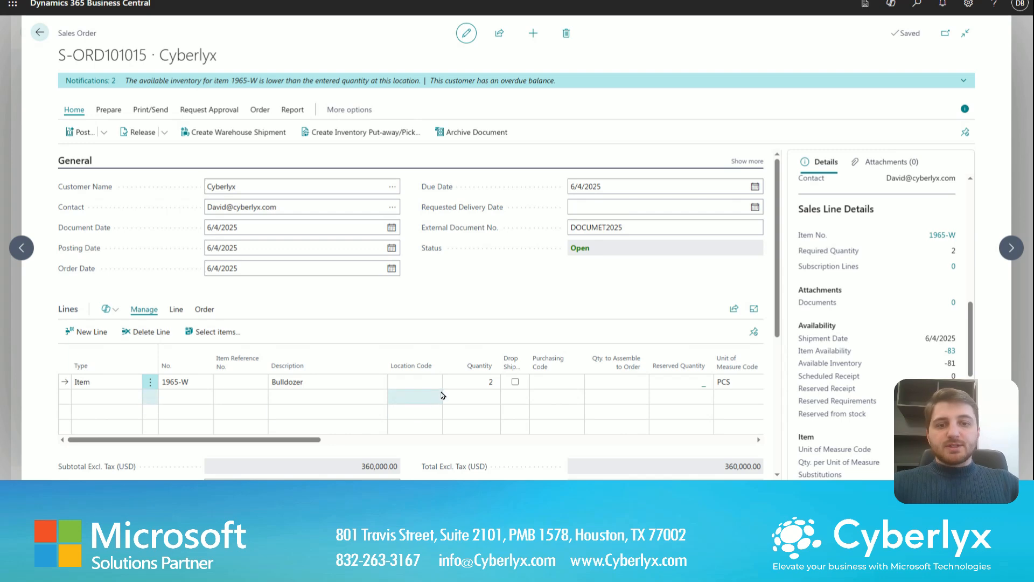
pyautogui.click(520, 383)
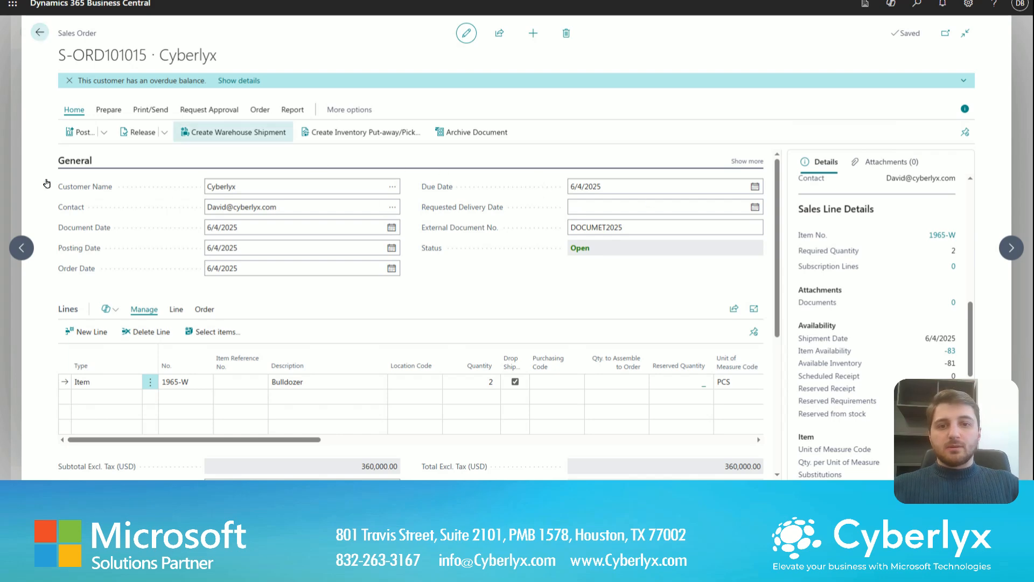
# Create a new purchase order from the home page for vendor Fabrikam, Inc. with vendor invoice number DOCUMENT2025.
pyautogui.click(54, 3)
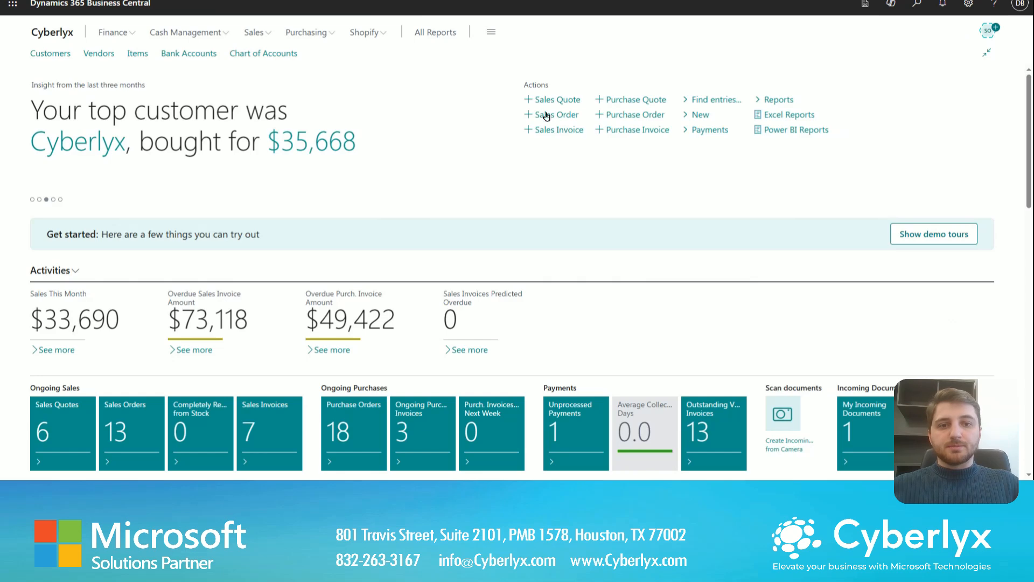
pyautogui.click(630, 114)
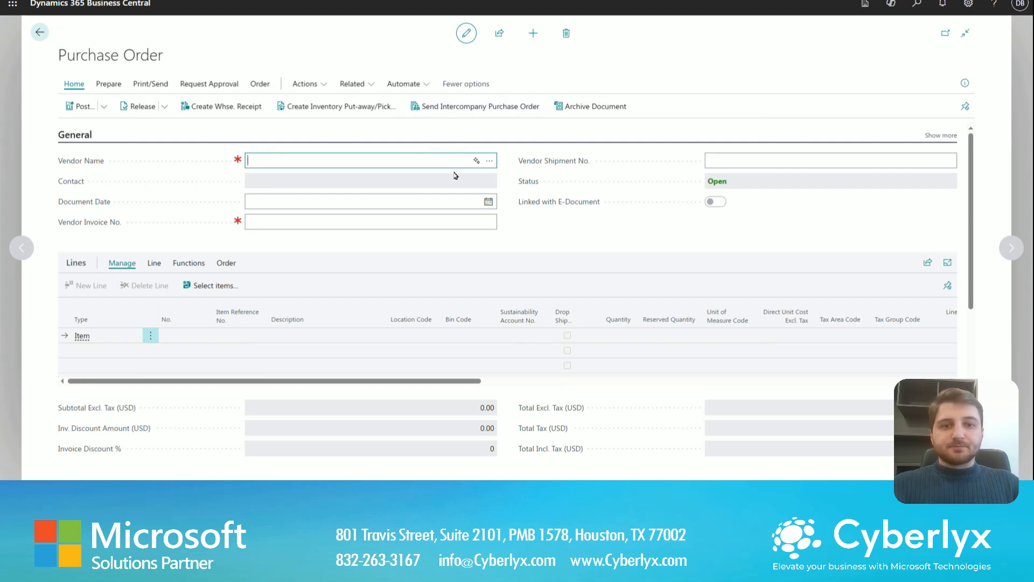
pyautogui.click(489, 161)
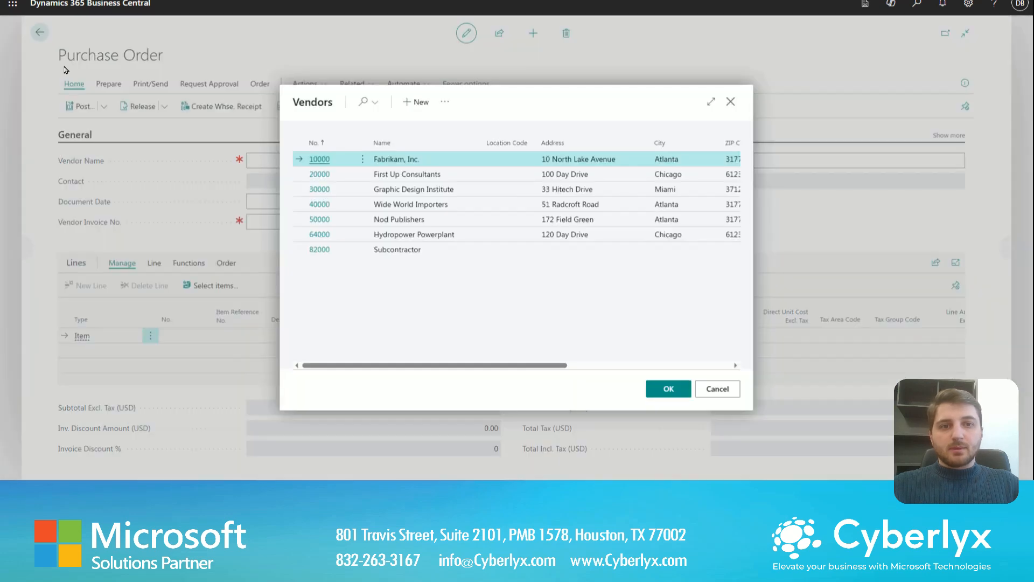
pyautogui.click(669, 389)
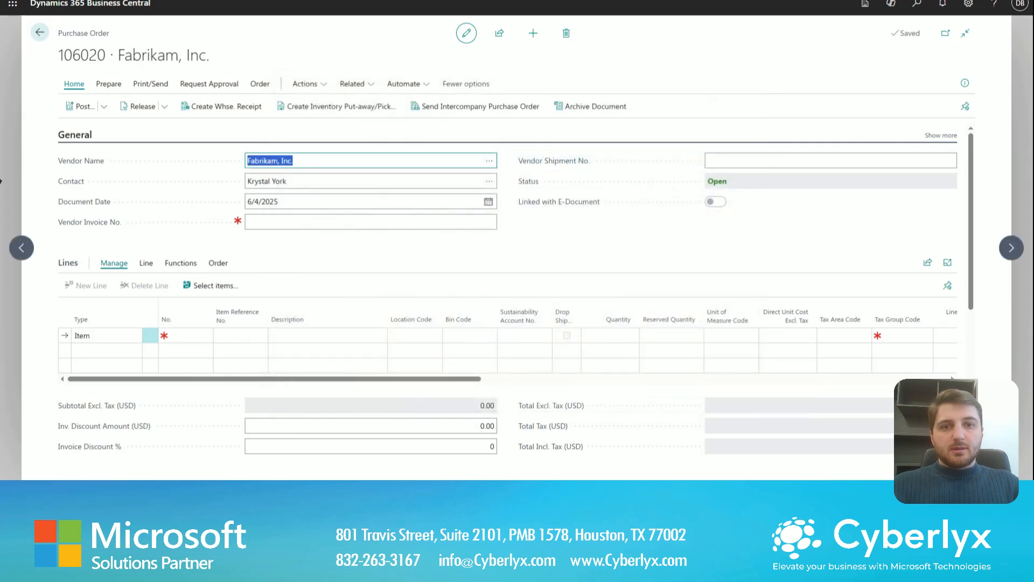
pyautogui.click(304, 223)
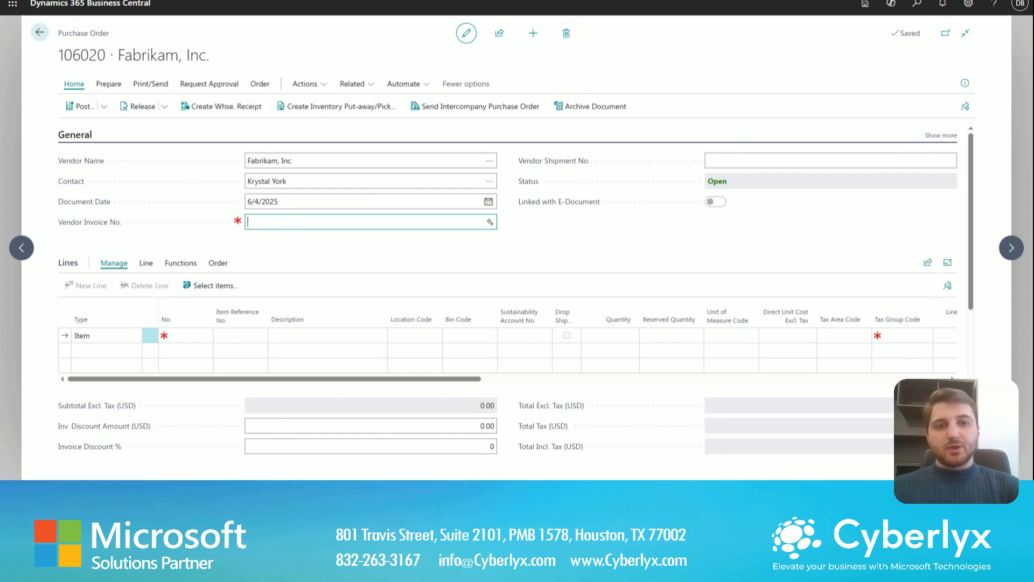
pyautogui.write('document2025')
pyautogui.press('Tab')
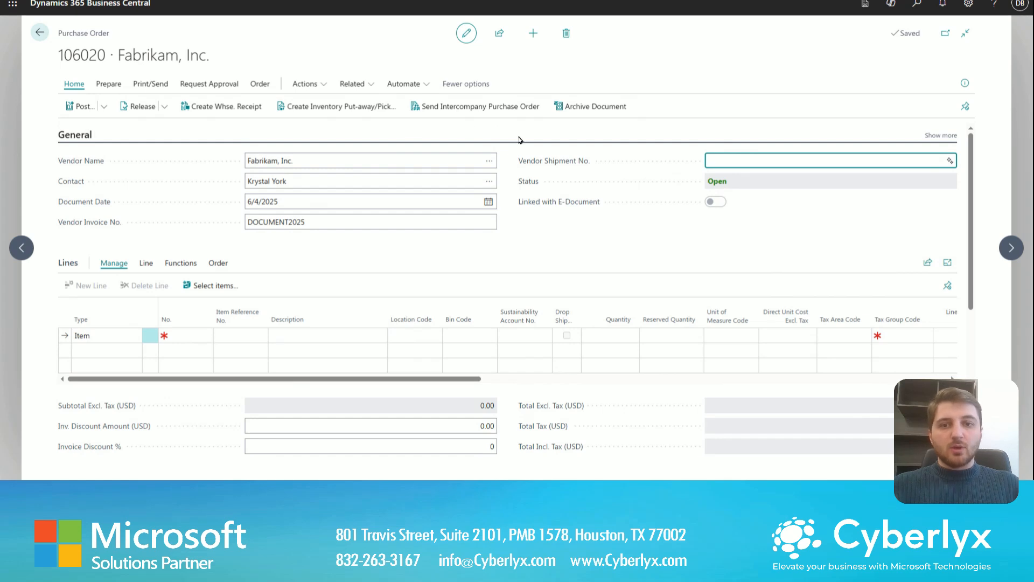
# Set the purchase order's ship-to option to Customer Address and choose Cyberlyx as the customer, reviewing the shipping details.
pyautogui.scroll(-5, 519, 141)
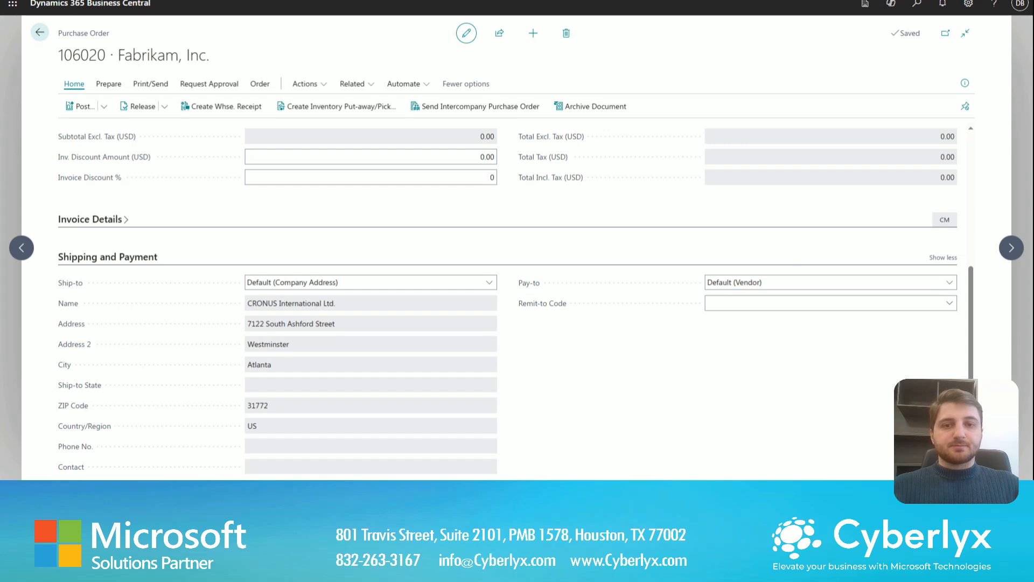
pyautogui.click(311, 321)
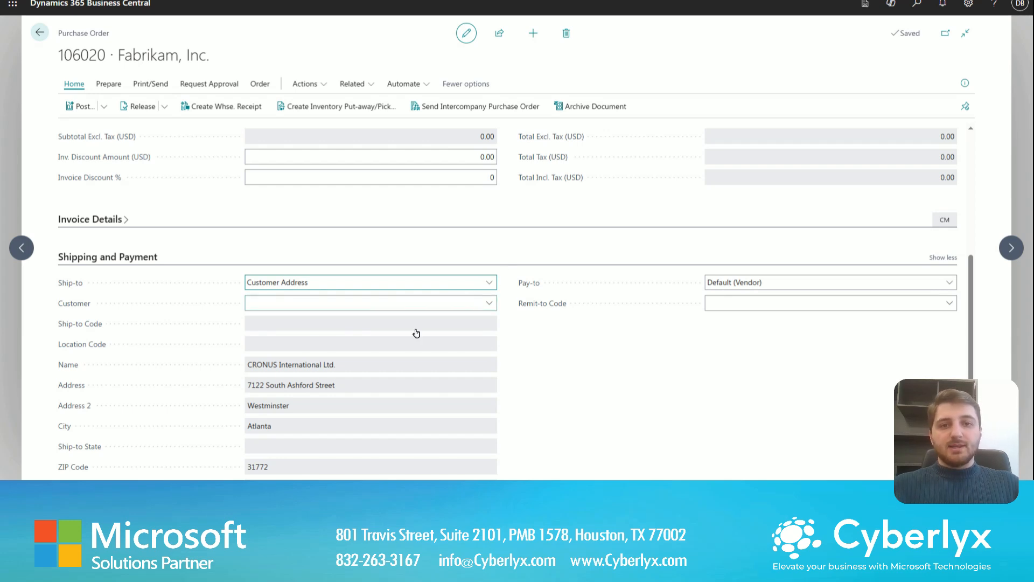
pyautogui.scroll(1, 416, 334)
pyautogui.scroll(-1, 416, 334)
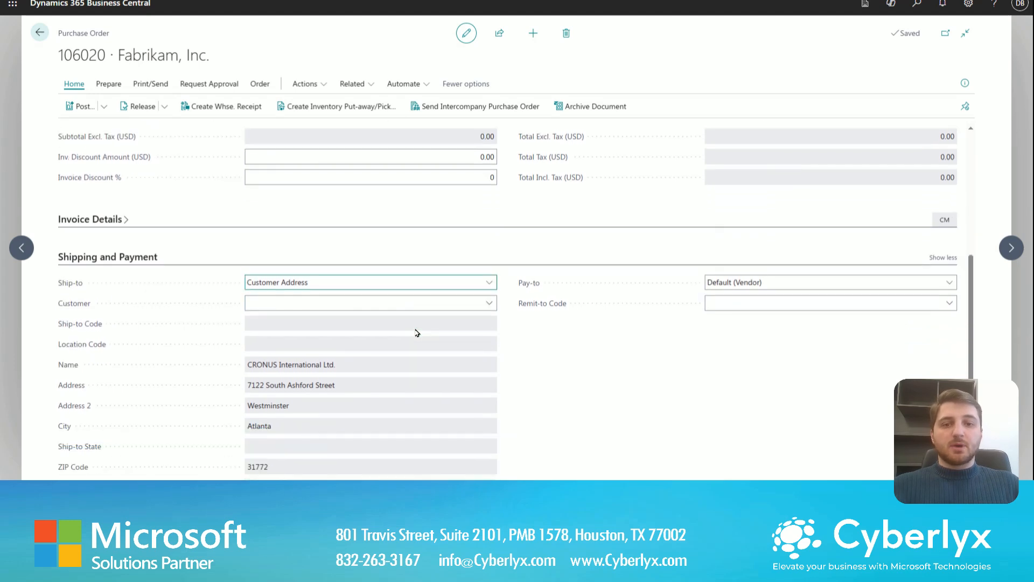
pyautogui.click(481, 302)
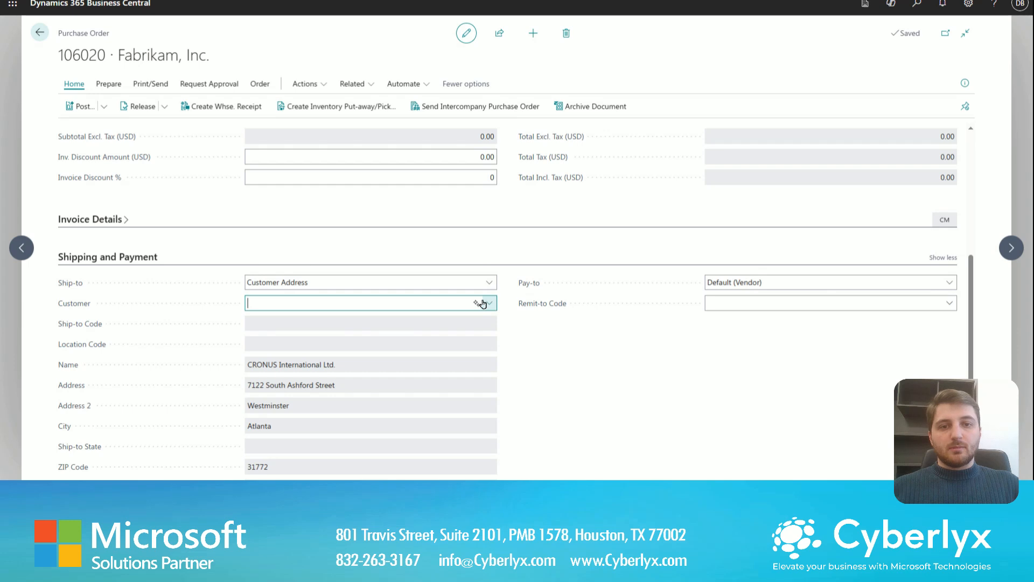
pyautogui.scroll(-2, 426, 350)
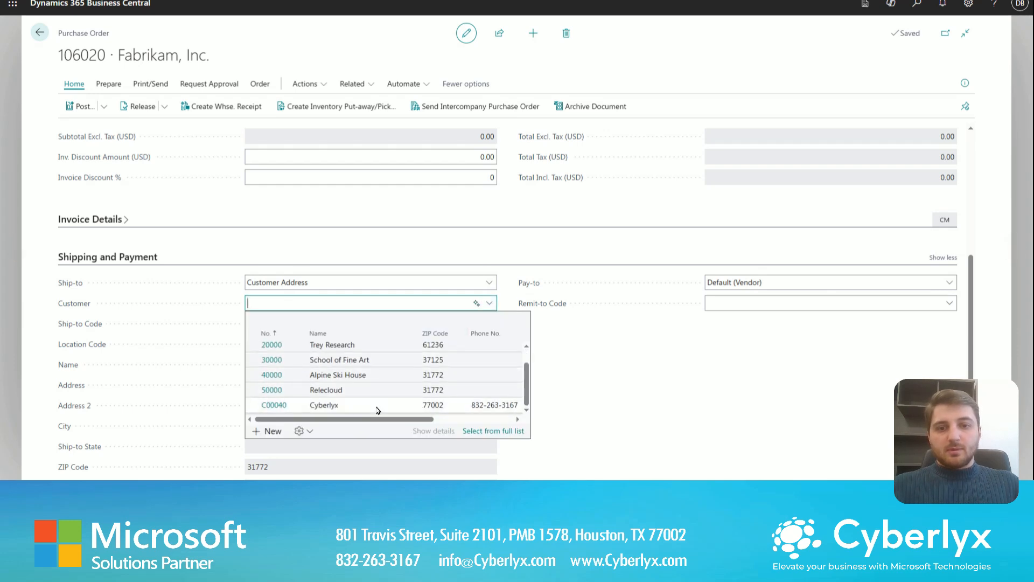
pyautogui.click(491, 406)
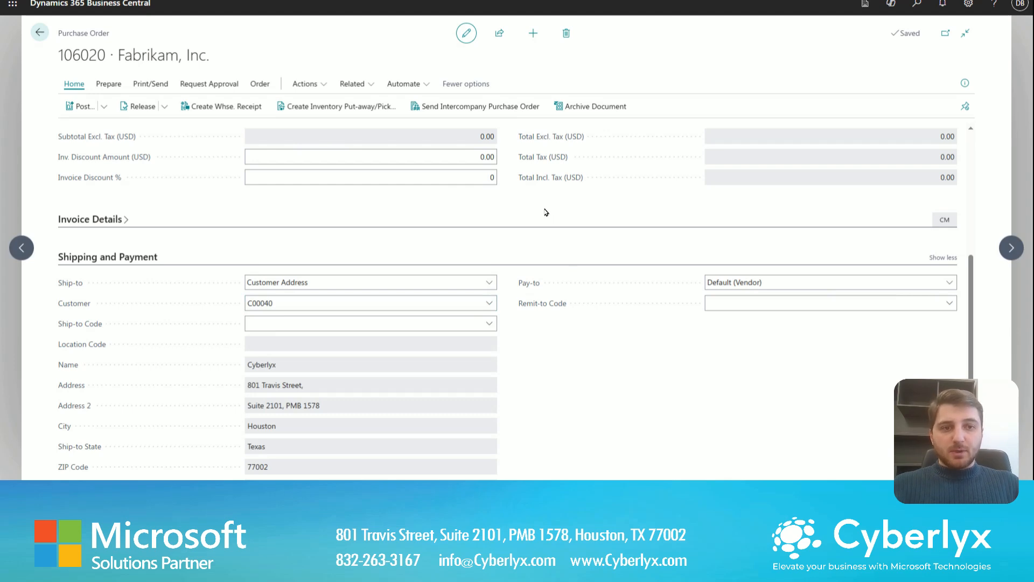
pyautogui.scroll(-2, 415, 350)
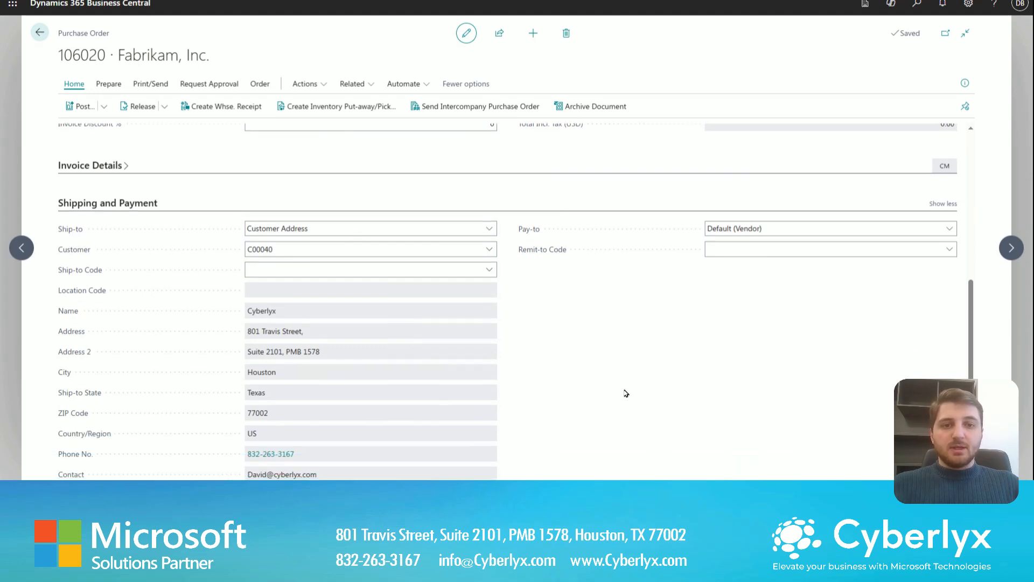
pyautogui.scroll(-2, 626, 393)
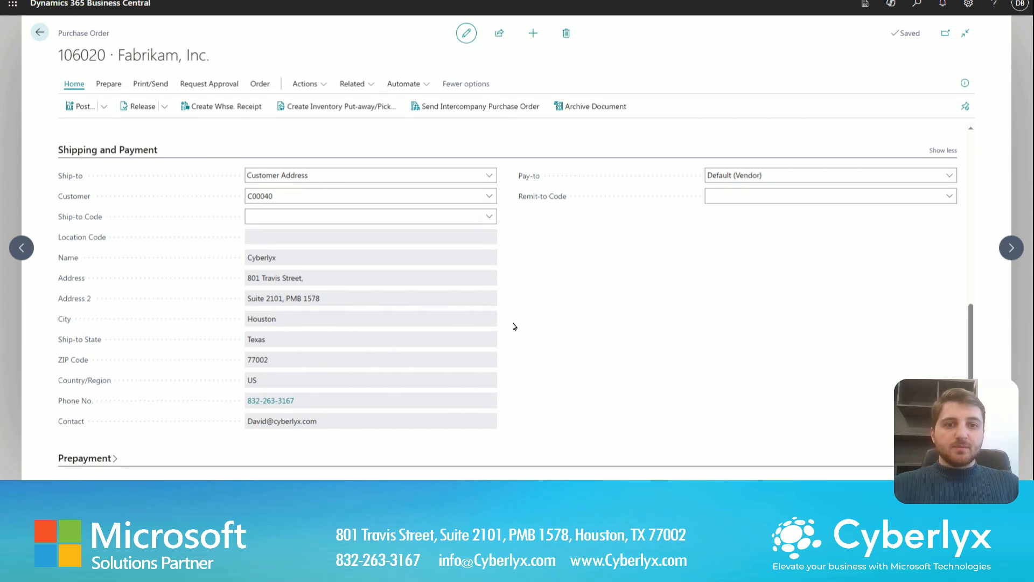
# Get the Cyberlyx sales order with external document number DOCUMET2025 into the purchase order as a drop shipment.
pyautogui.scroll(10, 506, 328)
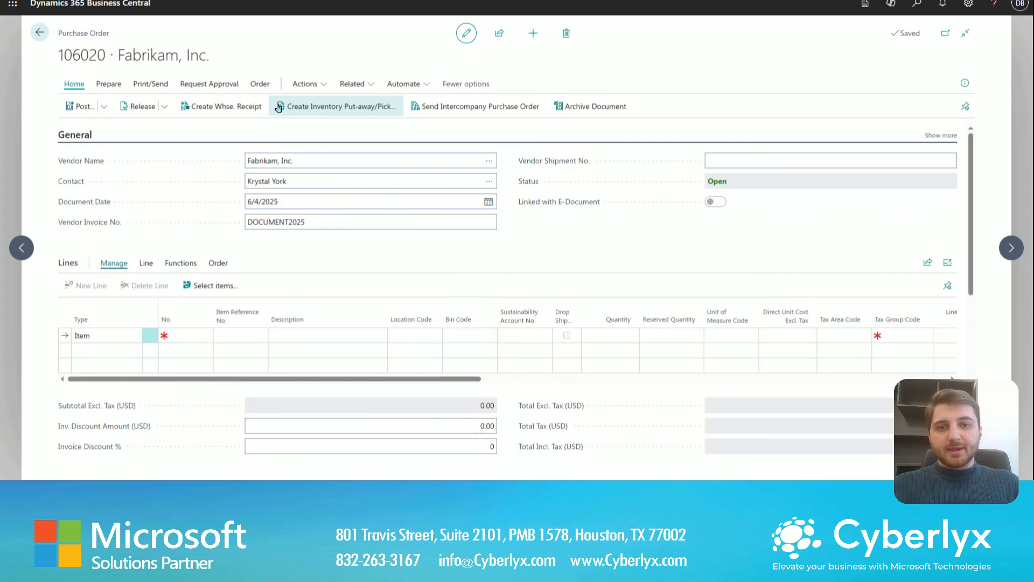
pyautogui.click(309, 84)
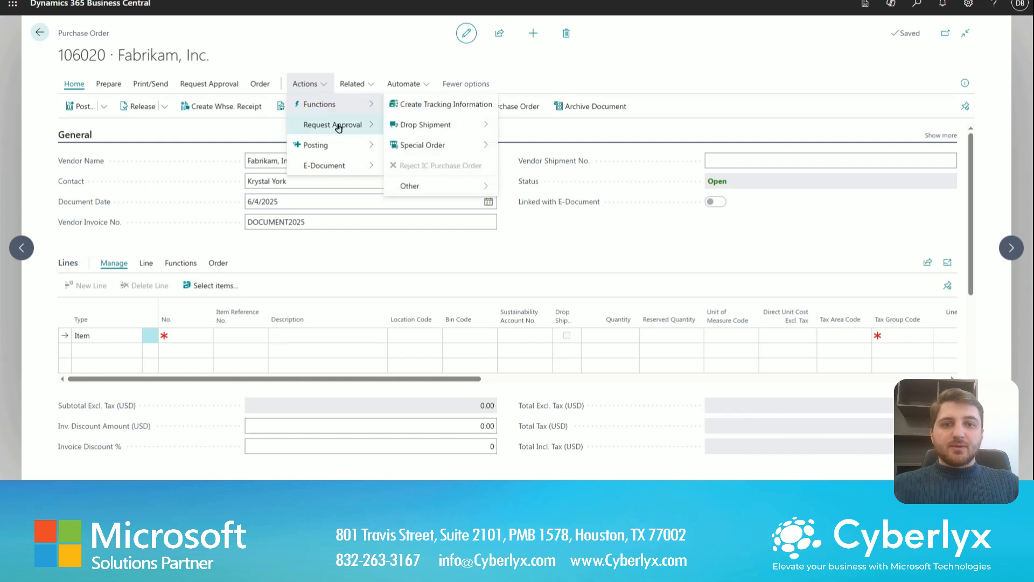
pyautogui.moveTo(351, 120)
pyautogui.moveTo(334, 104)
pyautogui.moveTo(420, 125)
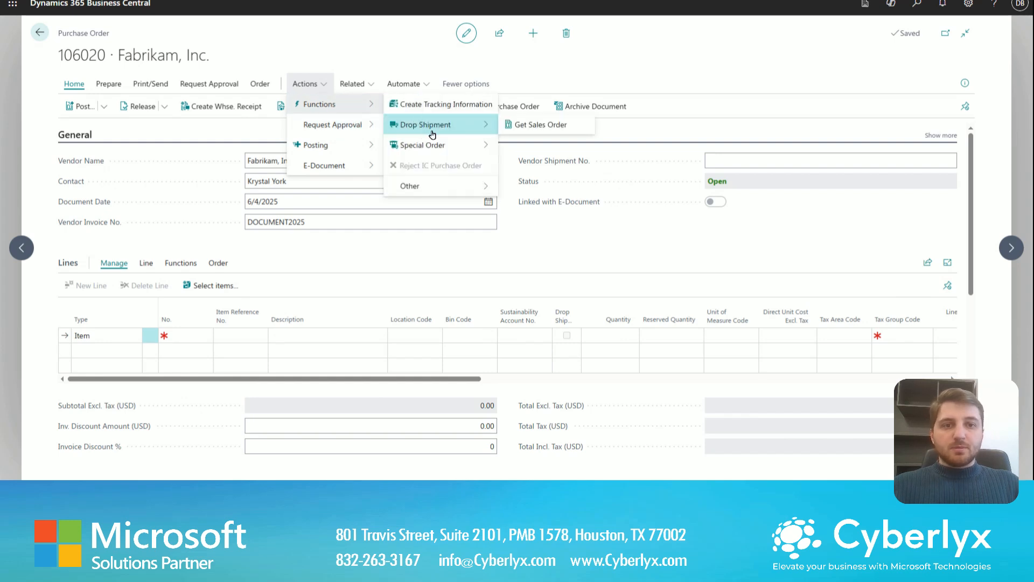
pyautogui.click(568, 139)
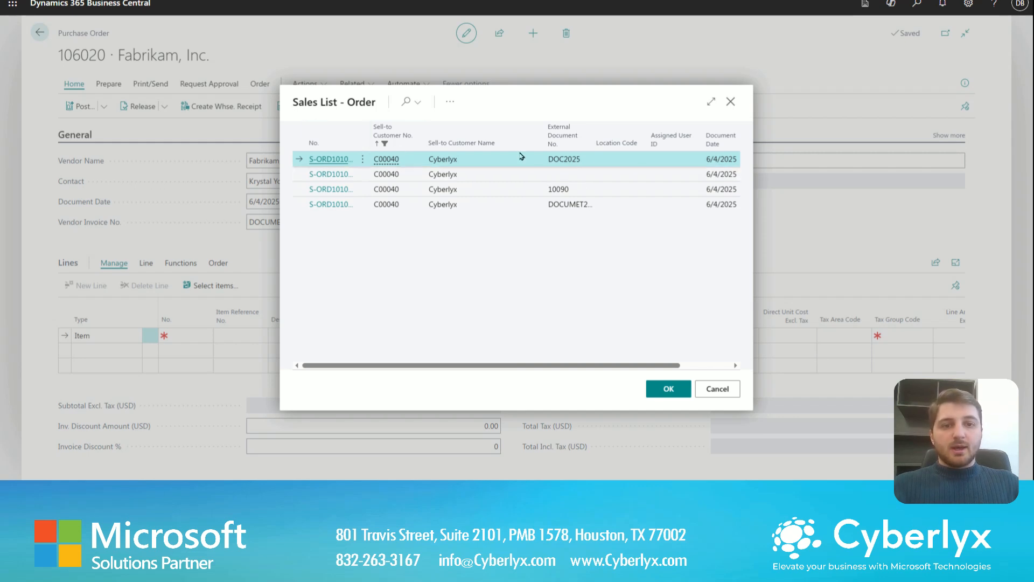
pyautogui.click(622, 209)
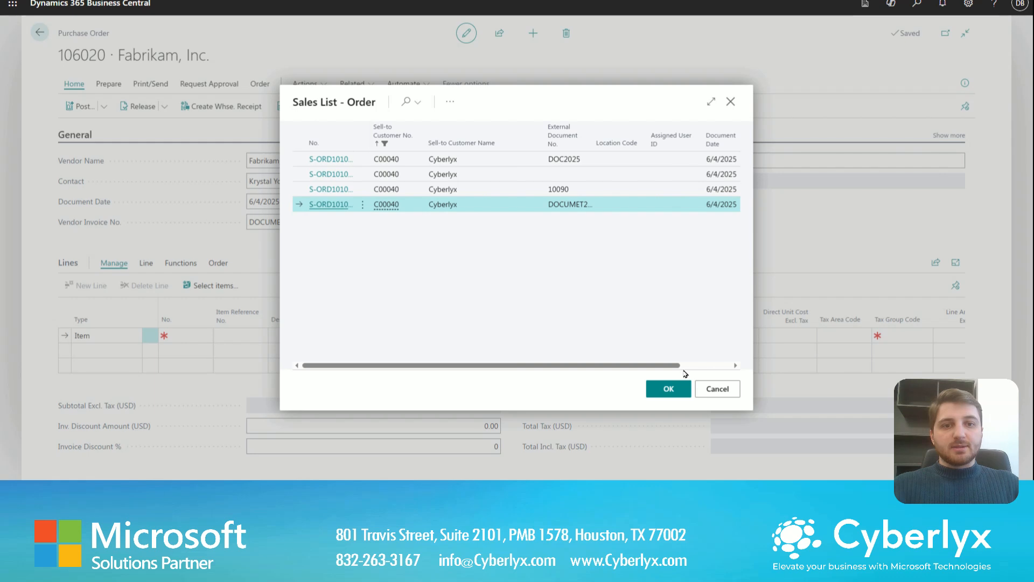
pyautogui.click(662, 390)
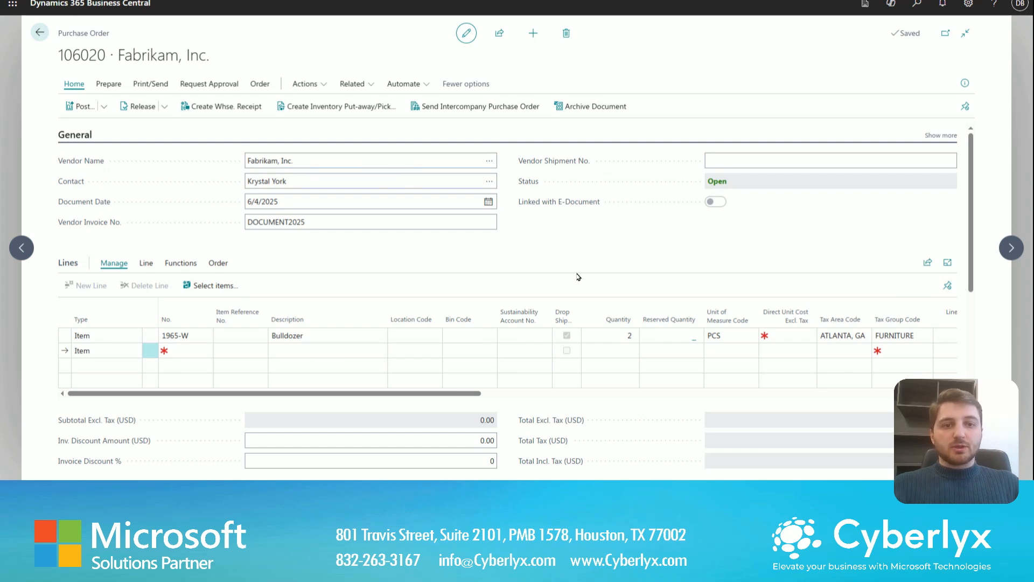
pyautogui.moveTo(566, 315)
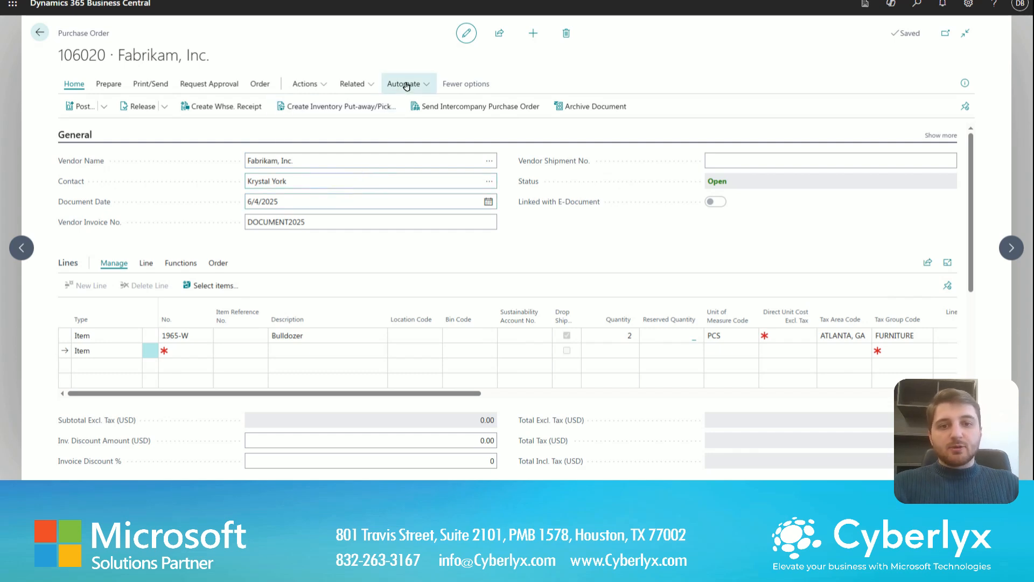
# Release the purchase order and post it with the Receive option.
pyautogui.click(305, 84)
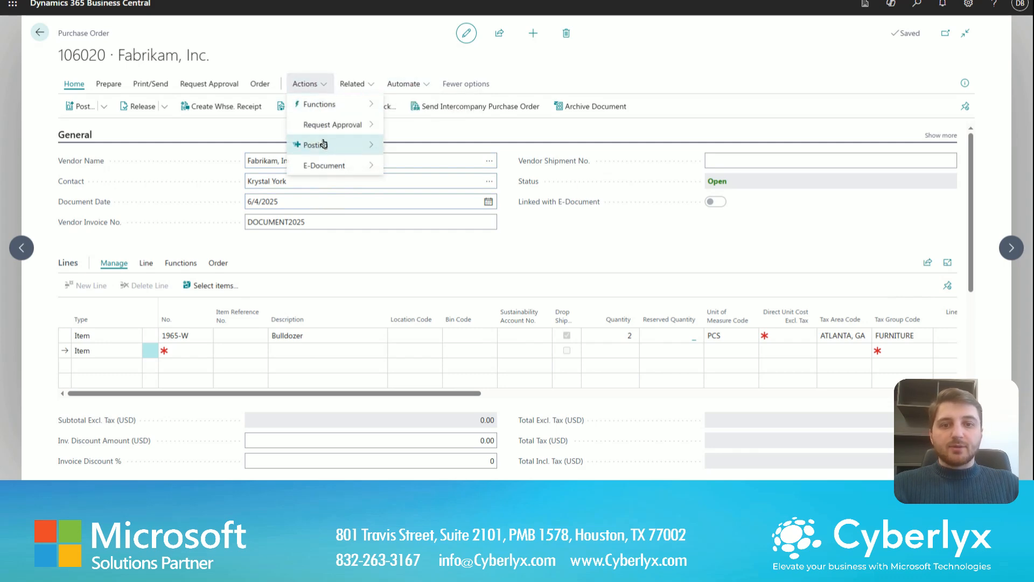
pyautogui.moveTo(333, 135)
pyautogui.click(411, 126)
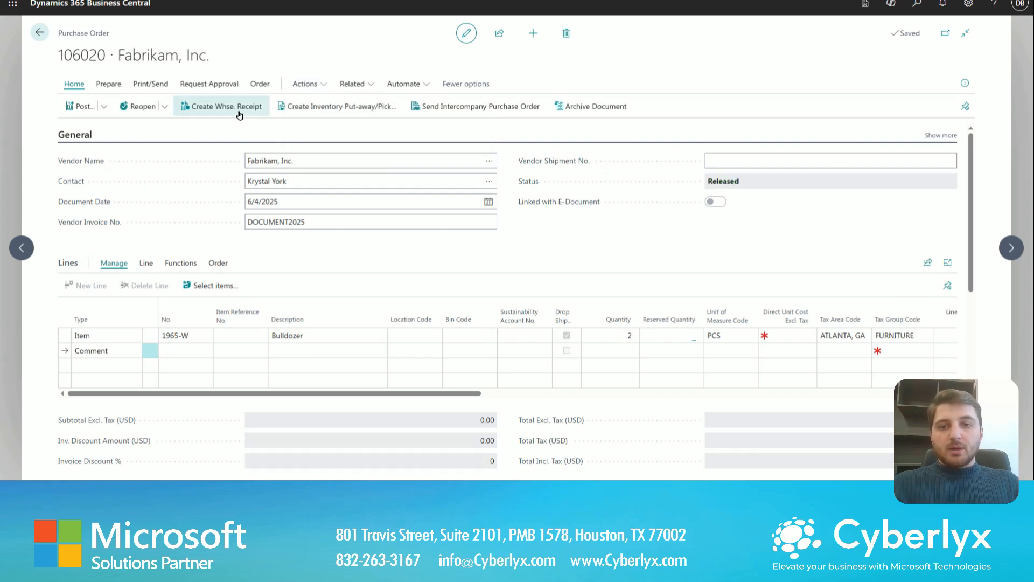
pyautogui.click(91, 108)
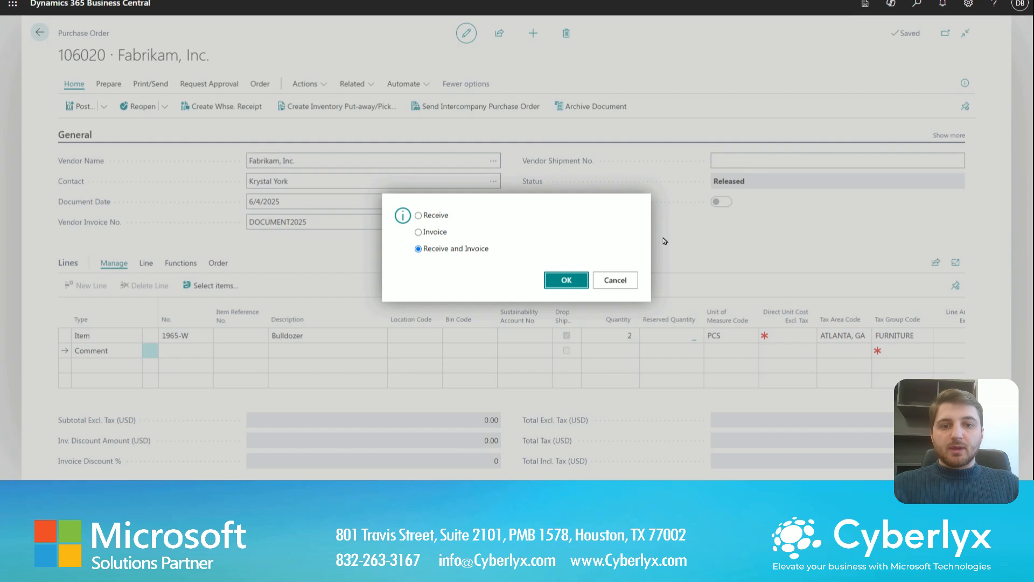
pyautogui.click(436, 217)
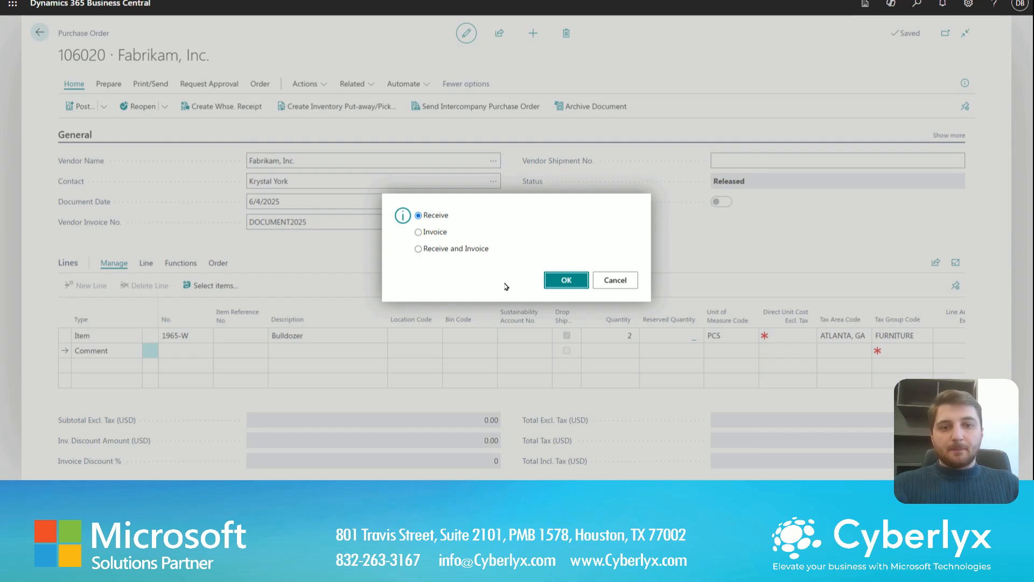
pyautogui.press('Return')
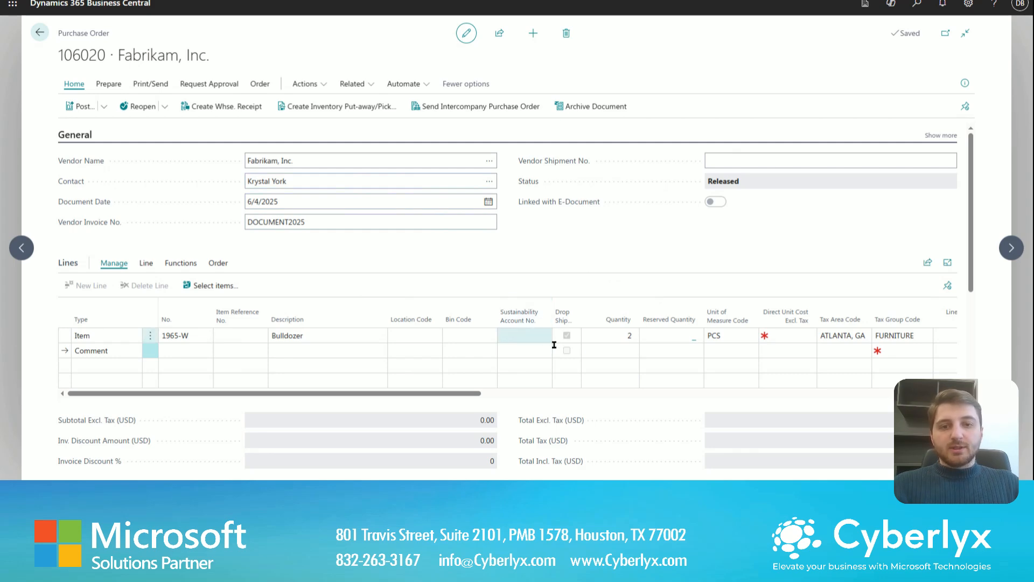
# Examine the received quantity and direct unit cost fields on the Bulldozer purchase line.
pyautogui.moveTo(466, 394); pyautogui.dragTo(658, 400)
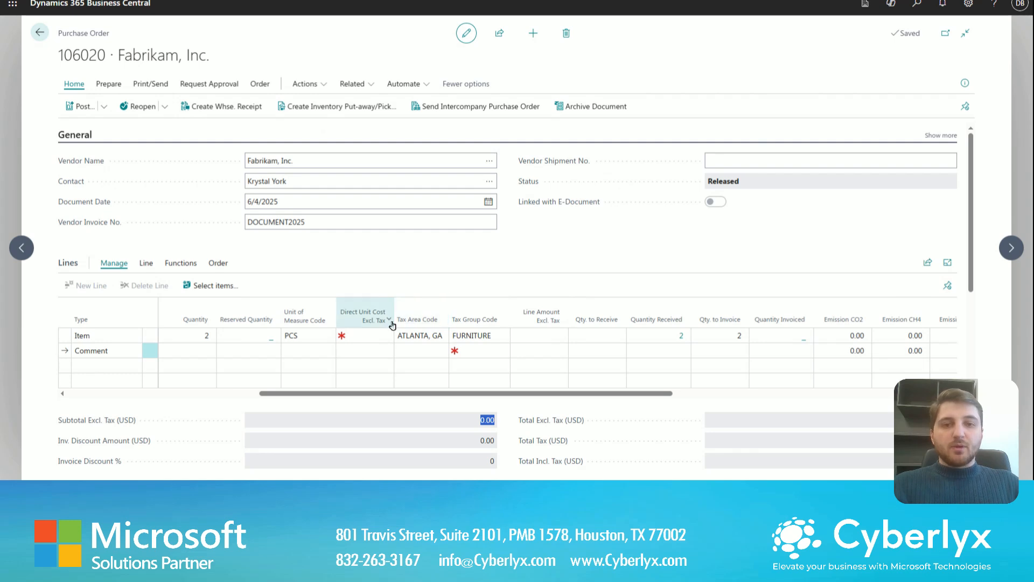
pyautogui.moveTo(391, 325)
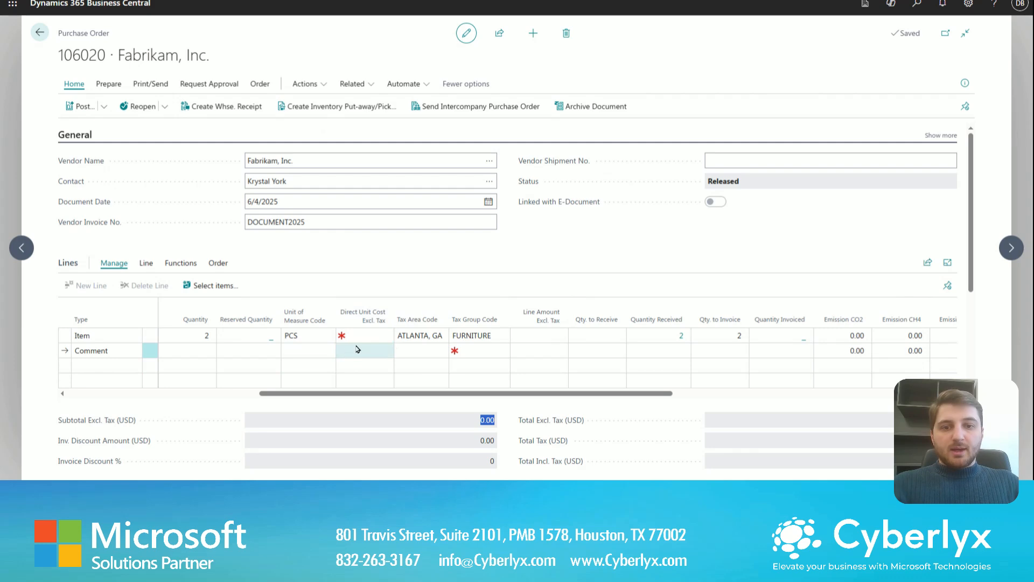
pyautogui.click(367, 336)
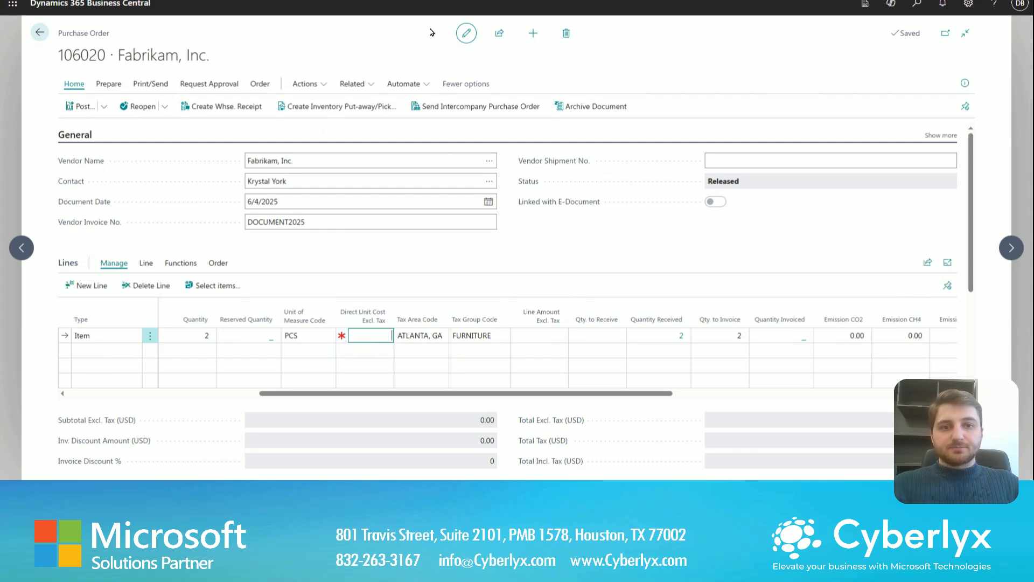
# Open the drop-shipment sales order linked to the Bulldozer purchase line and check its shipped quantity.
pyautogui.click(219, 264)
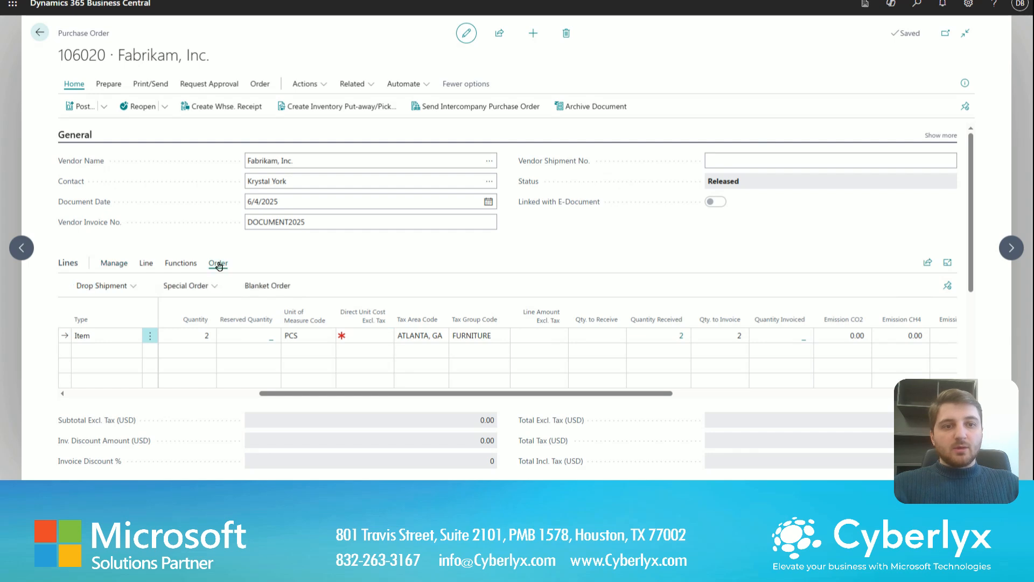
pyautogui.click(141, 288)
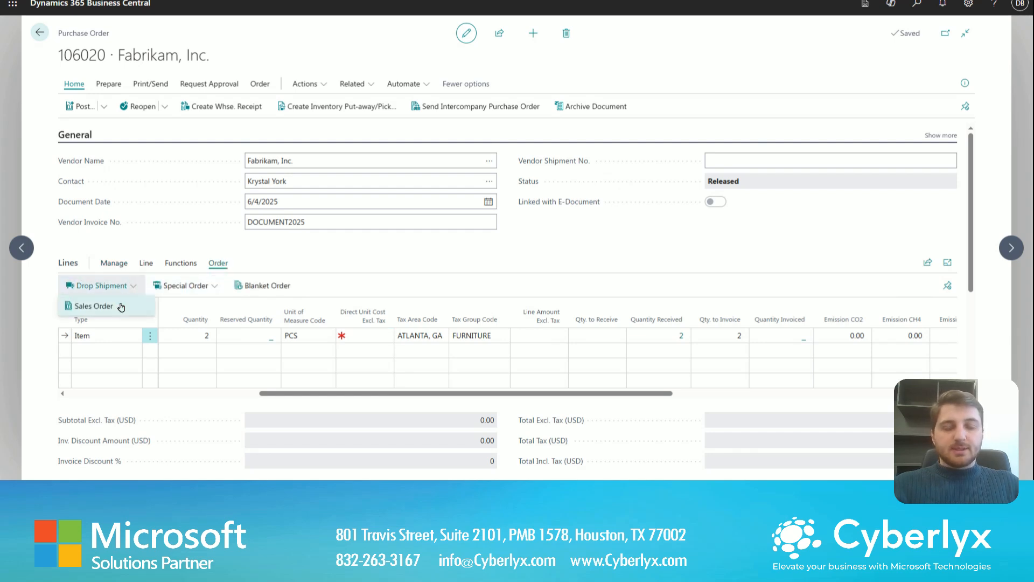
pyautogui.click(121, 306)
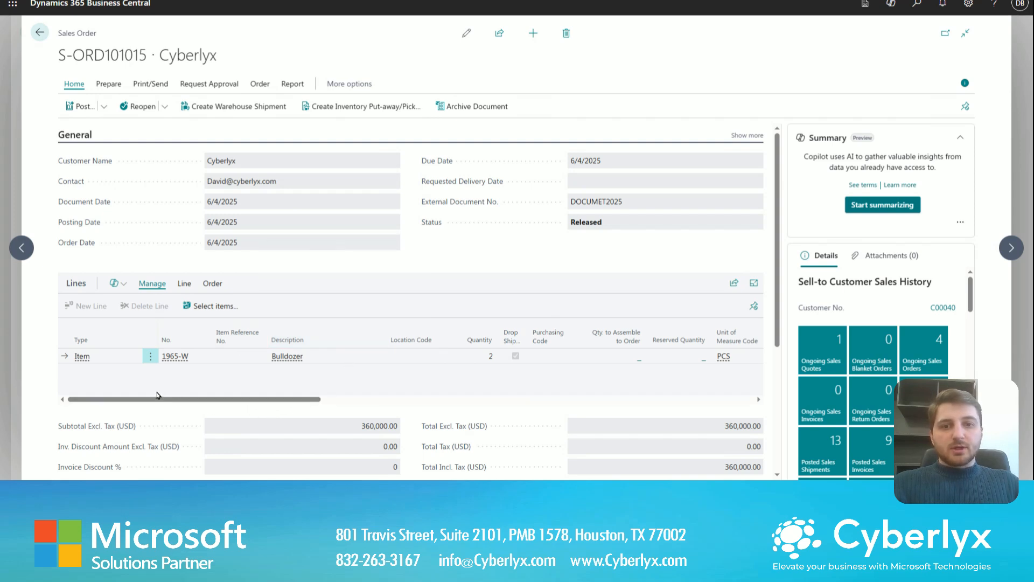
pyautogui.moveTo(157, 398); pyautogui.dragTo(488, 409)
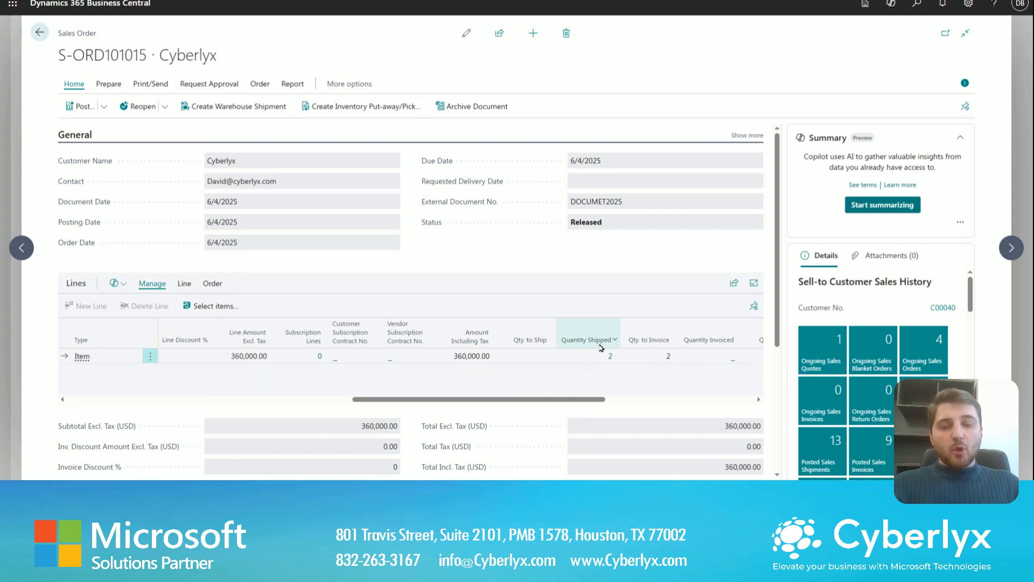
pyautogui.moveTo(601, 348)
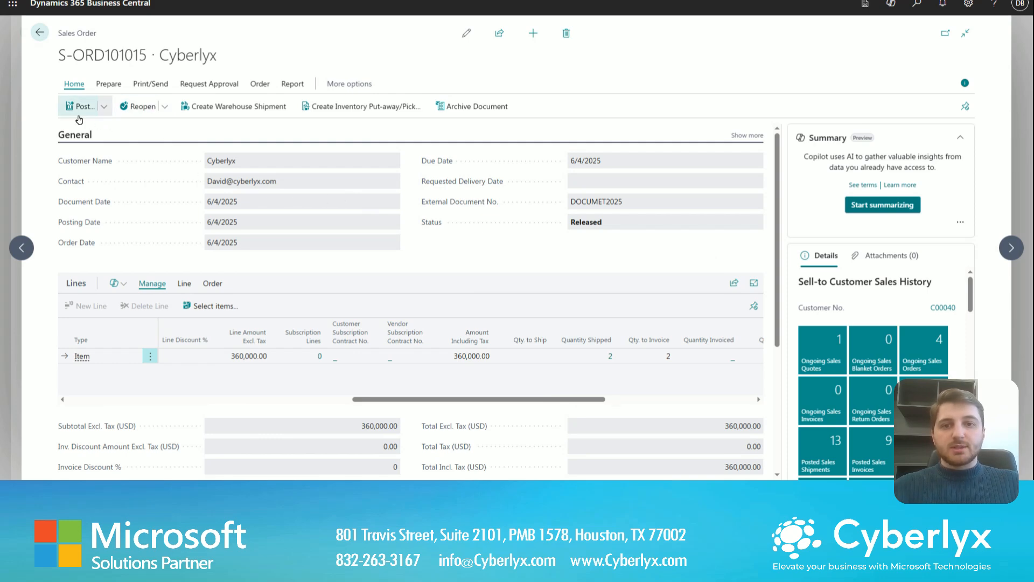
# Post the Cyberlyx sales order with the Invoice option.
pyautogui.press('F9')
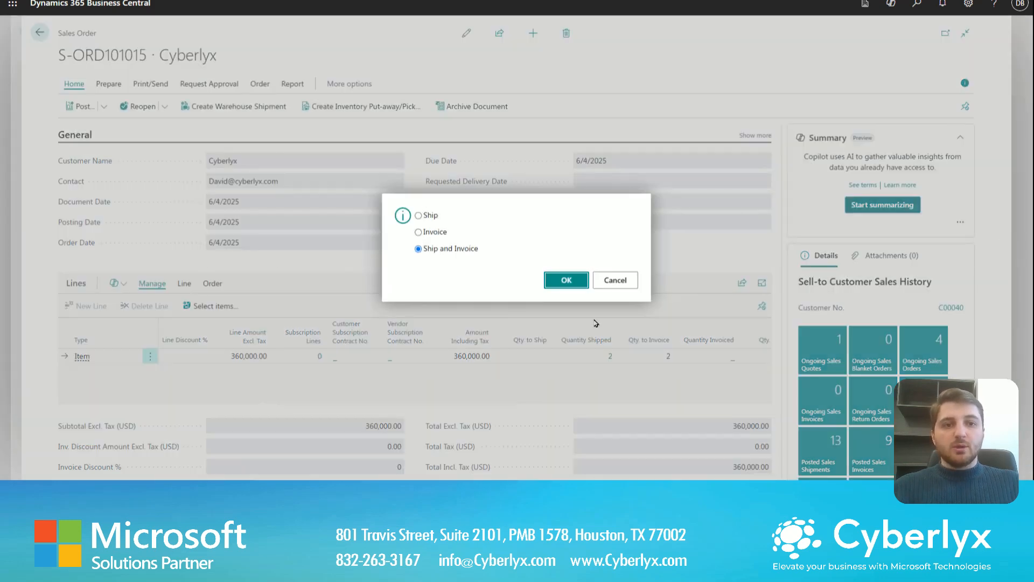
pyautogui.click(436, 232)
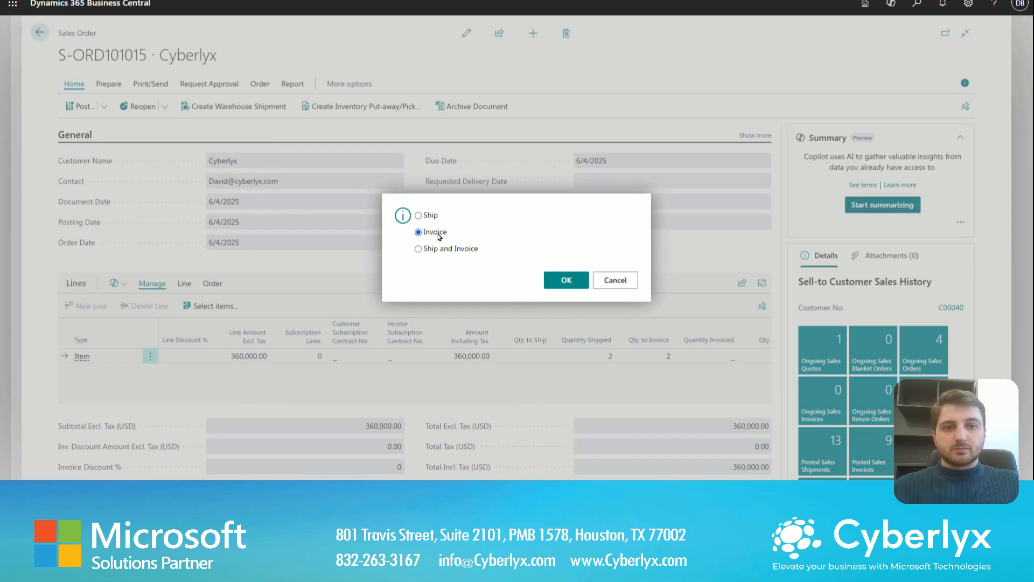
pyautogui.click(567, 282)
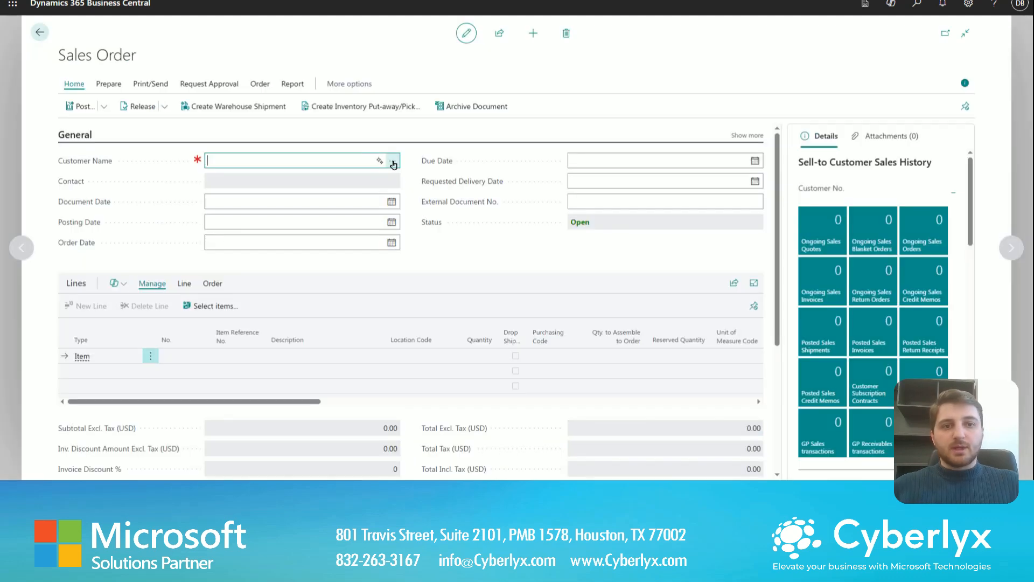
# Set the new sales order's customer to Cyberlyx and its external document number to TEST2025.
pyautogui.click(394, 163)
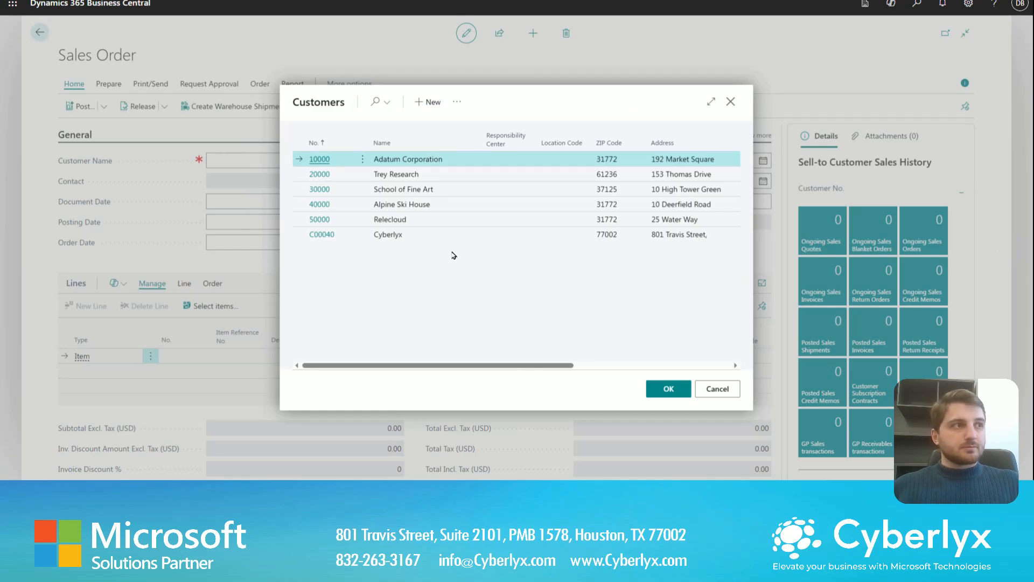
pyautogui.click(446, 236)
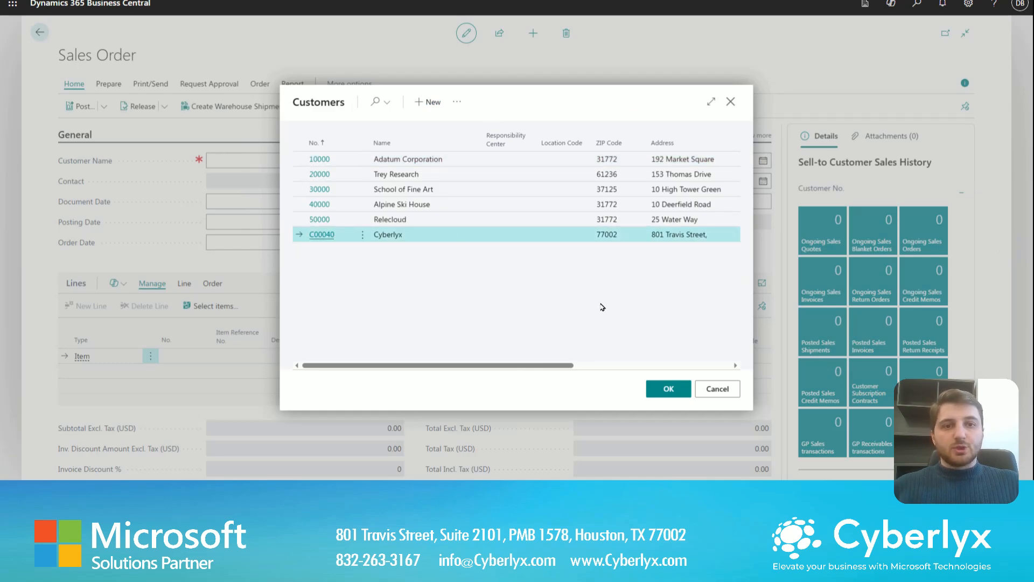
pyautogui.click(668, 389)
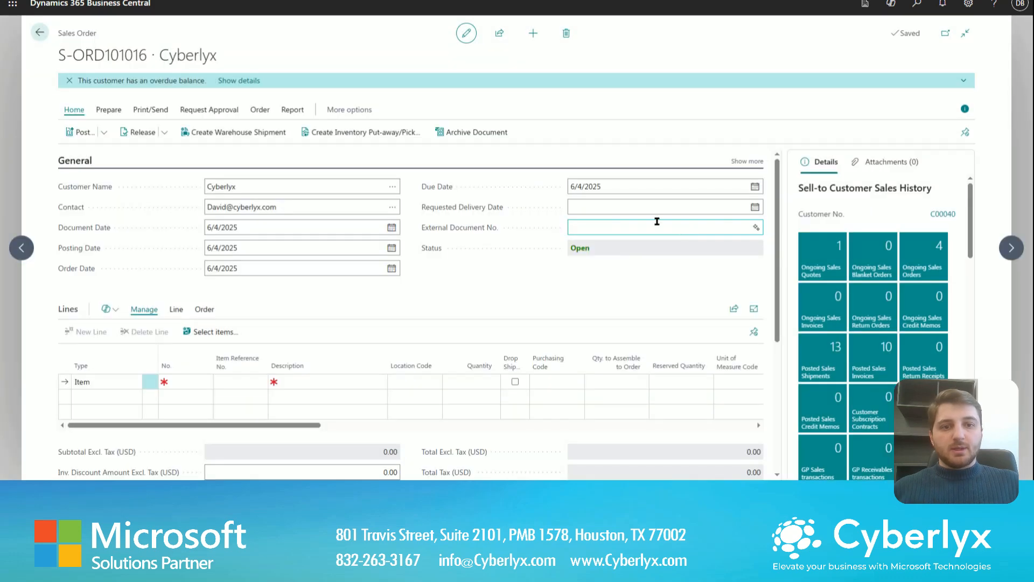
pyautogui.click(649, 224)
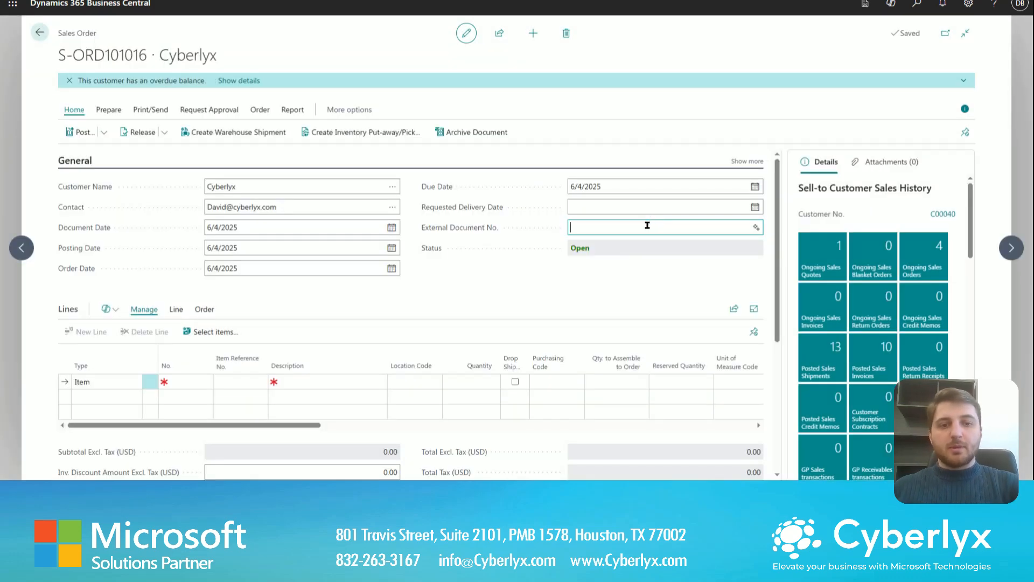
pyautogui.write('Test2025')
pyautogui.press('Tab')
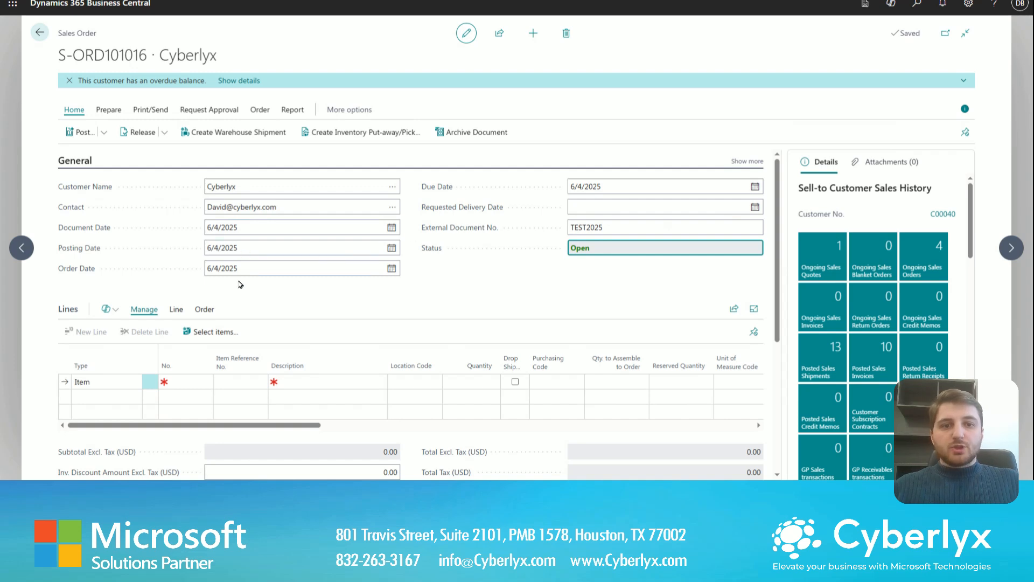
# Add item 1965-W, Bulldozer, to the first sales line with a quantity of 3 and mark it as a drop shipment.
pyautogui.scroll(-1, 230, 289)
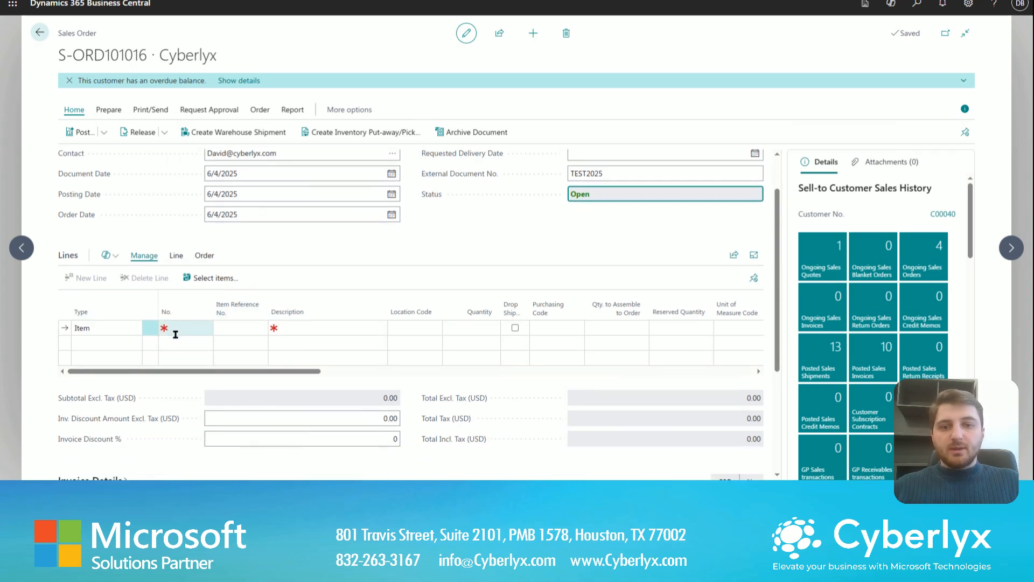
pyautogui.click(188, 331)
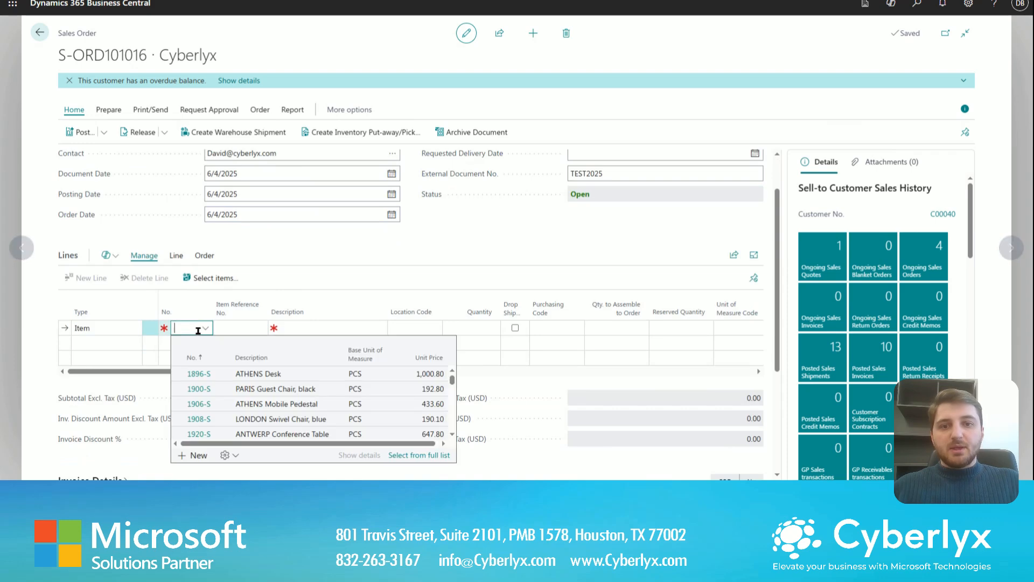
pyautogui.scroll(-5, 278, 404)
pyautogui.scroll(-5, 279, 404)
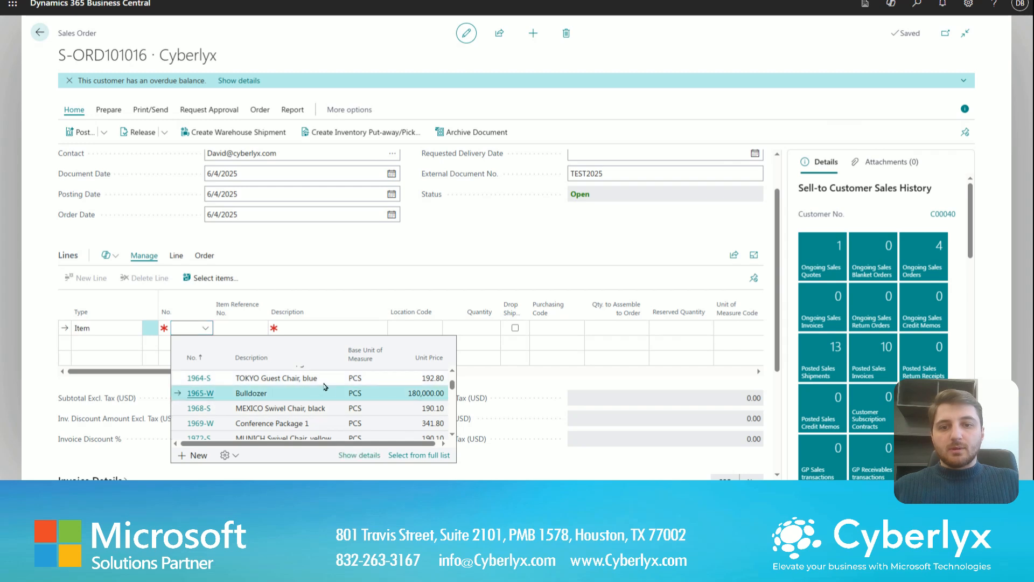
pyautogui.click(319, 394)
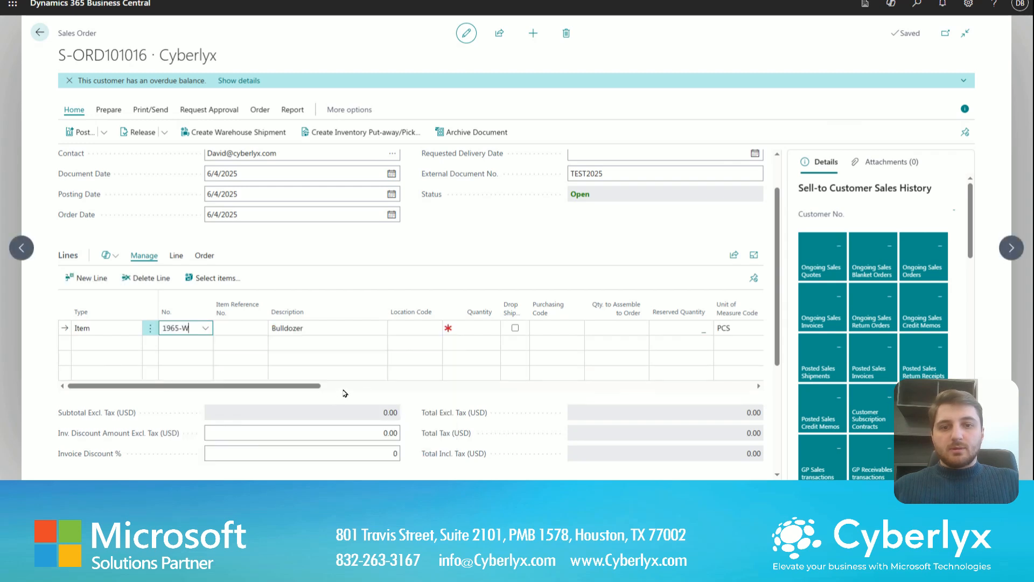
pyautogui.press('Tab')
pyautogui.click(462, 330)
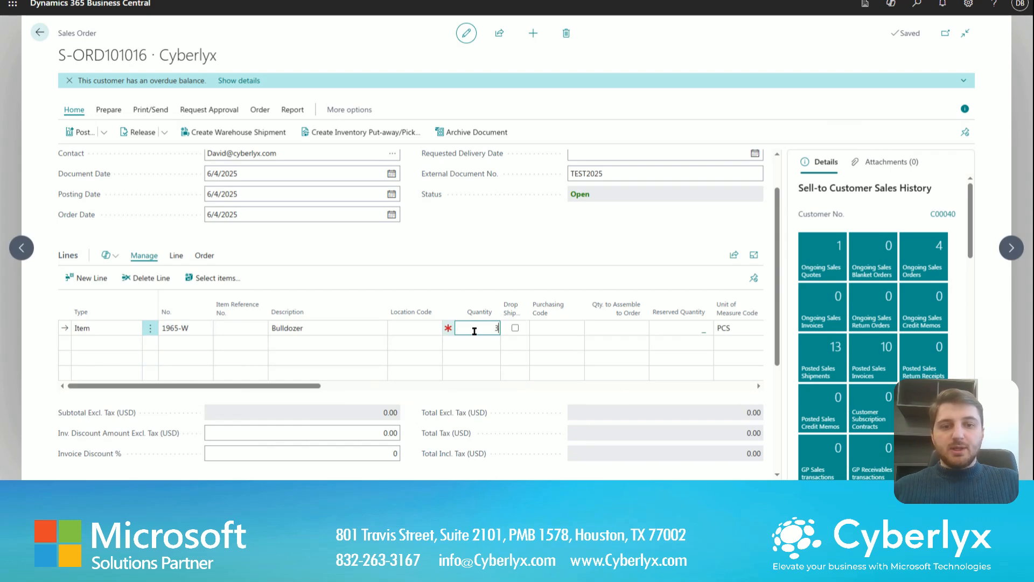
pyautogui.press('Tab')
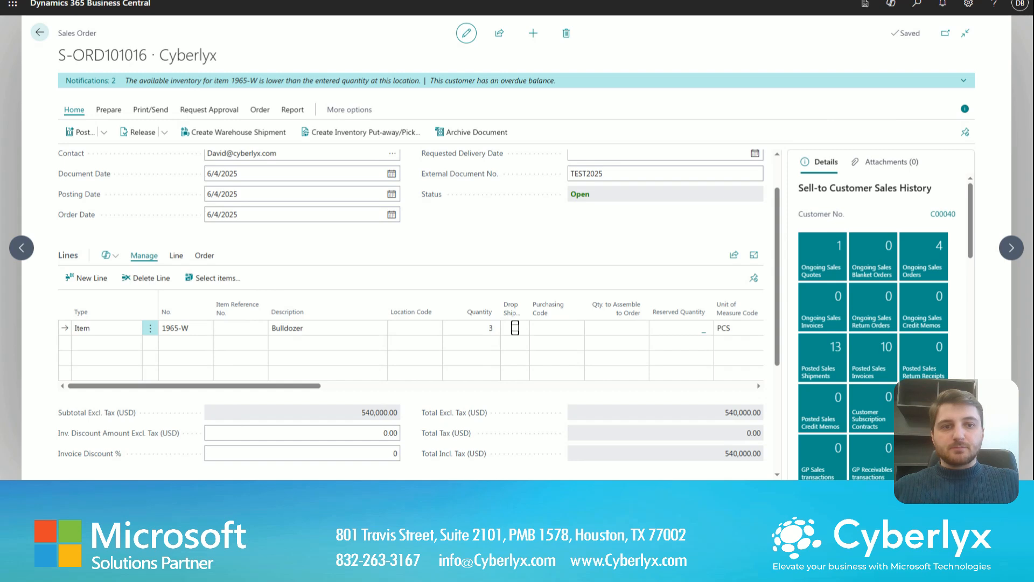
pyautogui.click(515, 329)
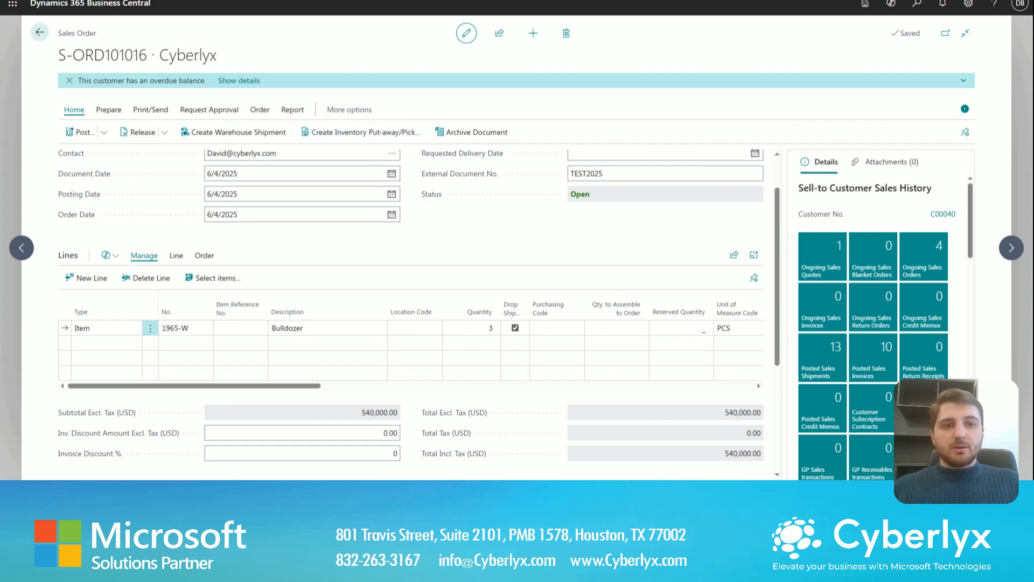
# Search for requisition worksheets and open the Requisition Worksheets page.
pyautogui.click(916, 7)
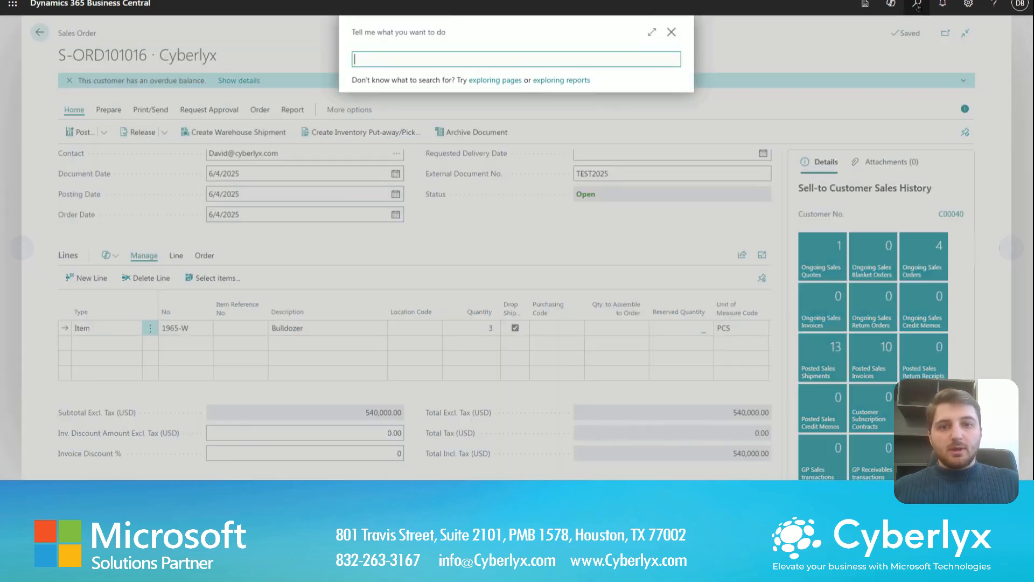
pyautogui.write('requisition')
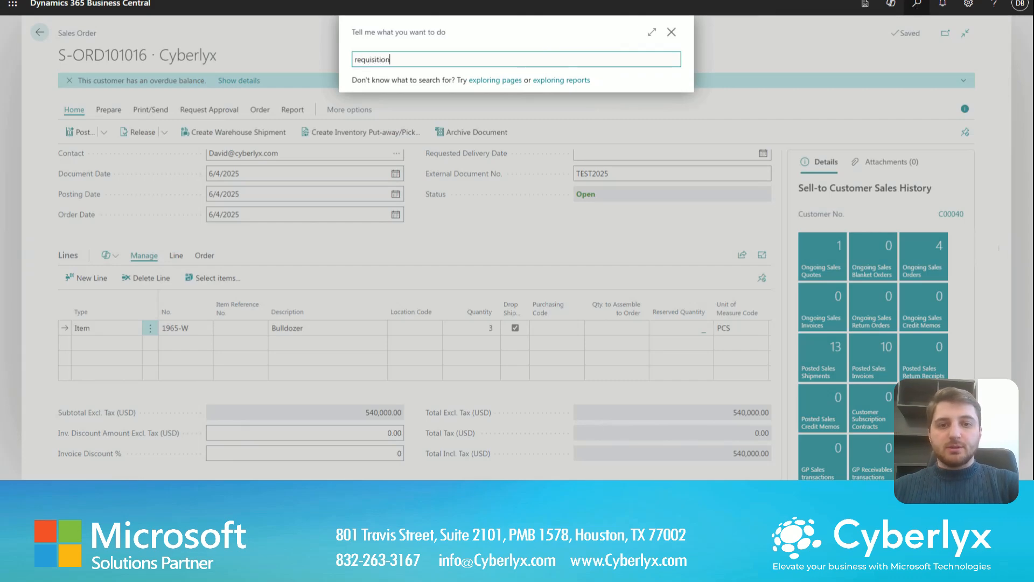
pyautogui.write(' worksheets')
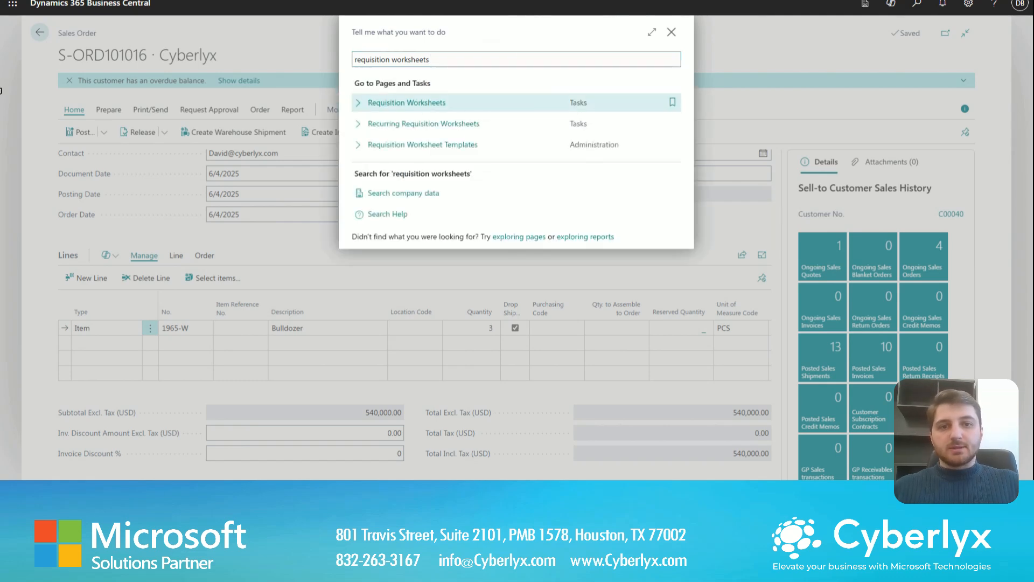
pyautogui.press('Return')
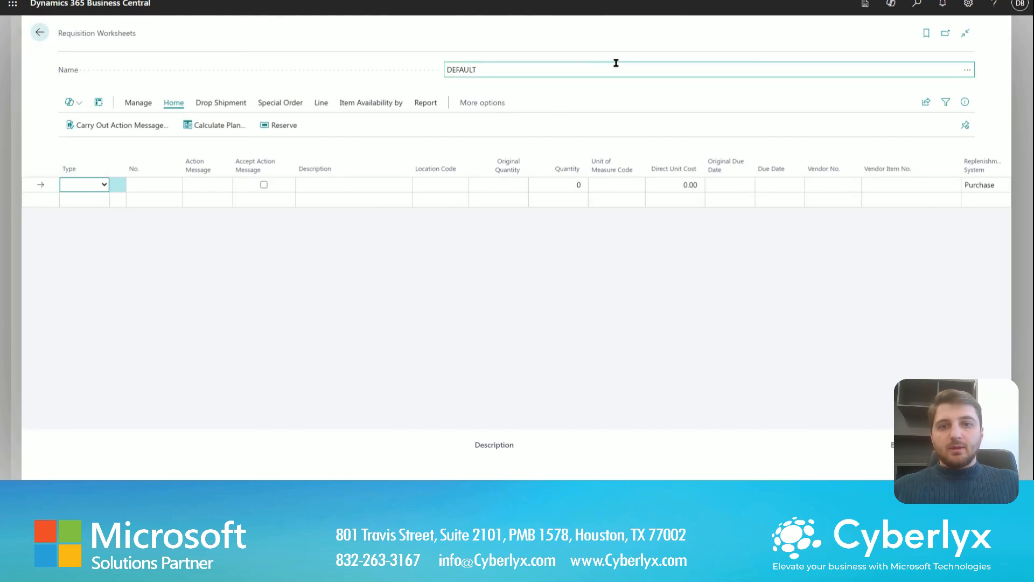
# Get the drop-shipment sales orders into the DEFAULT requisition worksheet, retrieving dimensions from Item and filtering to the Cyberlyx customer.
pyautogui.click(213, 103)
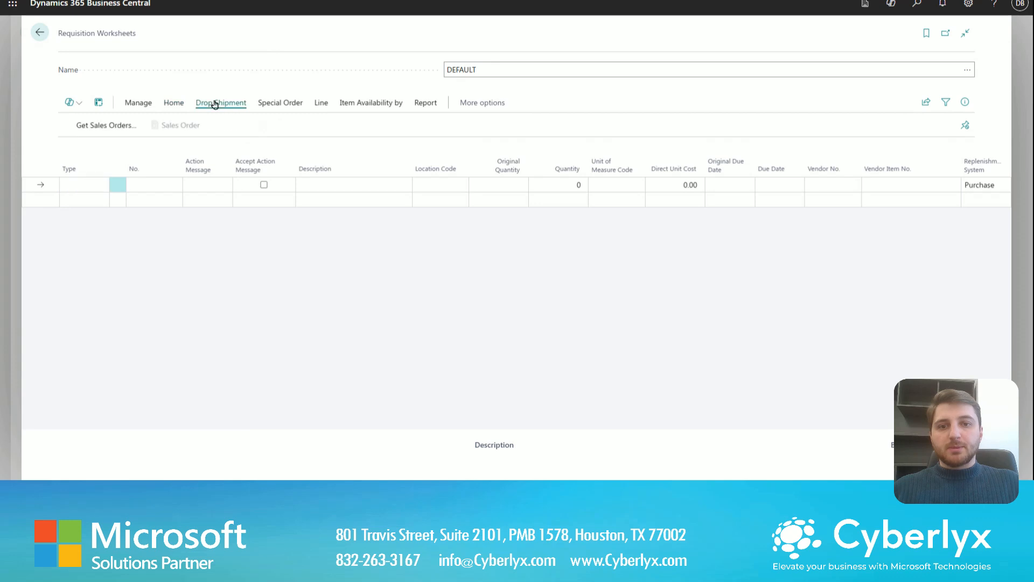
pyautogui.click(122, 131)
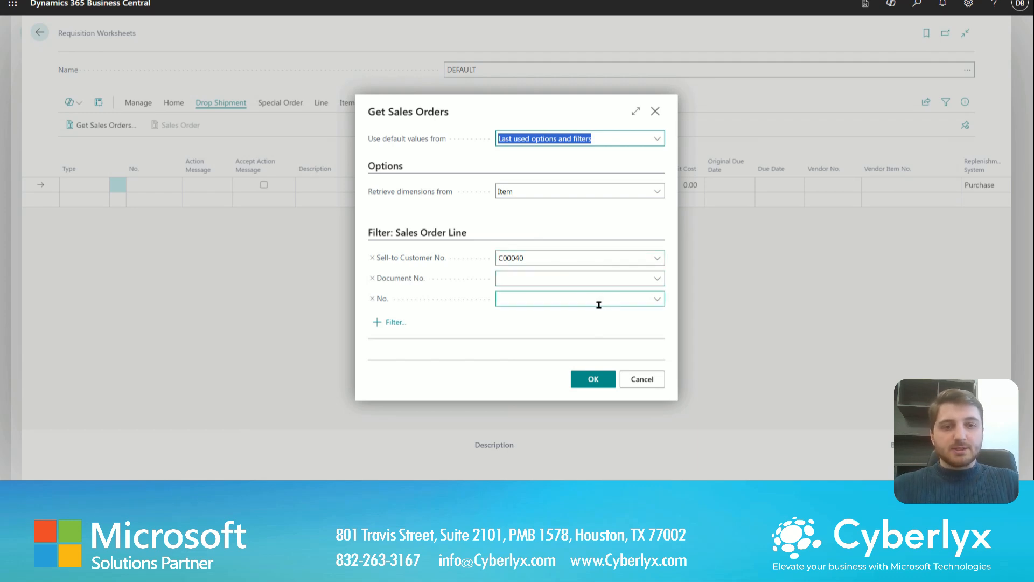
pyautogui.click(628, 261)
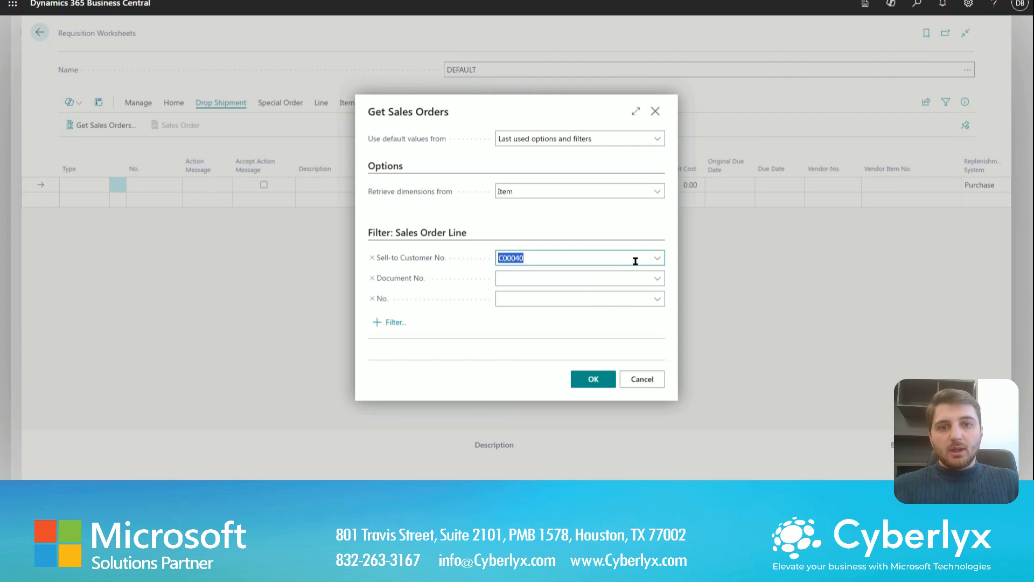
pyautogui.click(593, 380)
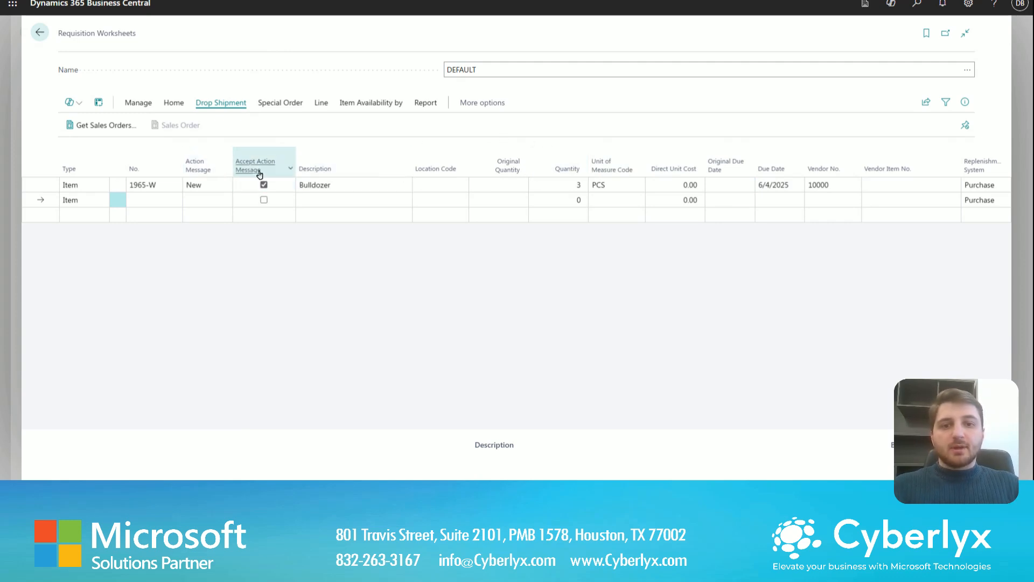
# Carry out the action message for the accepted Bulldozer worksheet line with Print Orders off to create its purchase order.
pyautogui.moveTo(264, 174)
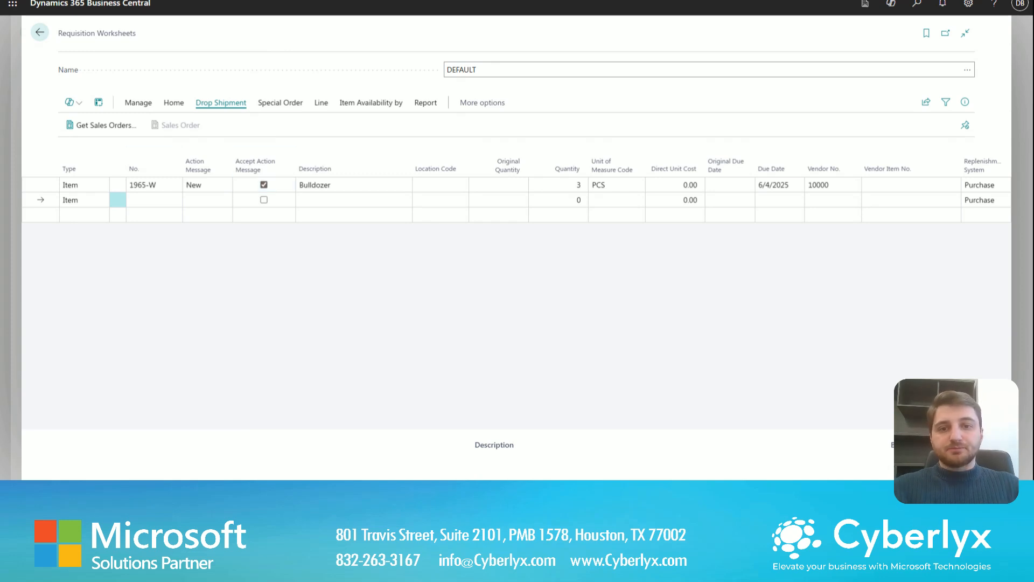
pyautogui.click(174, 104)
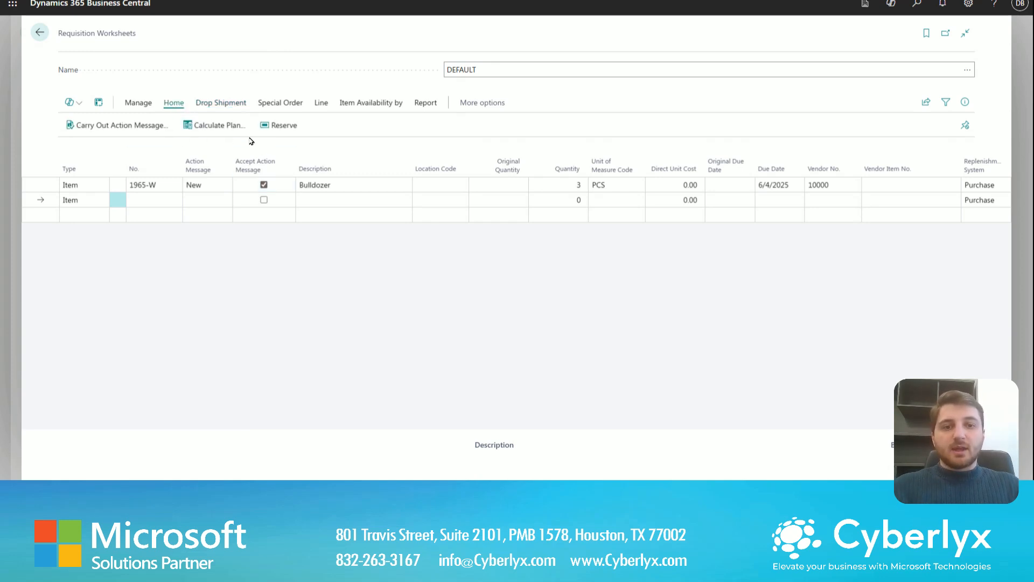
pyautogui.click(152, 131)
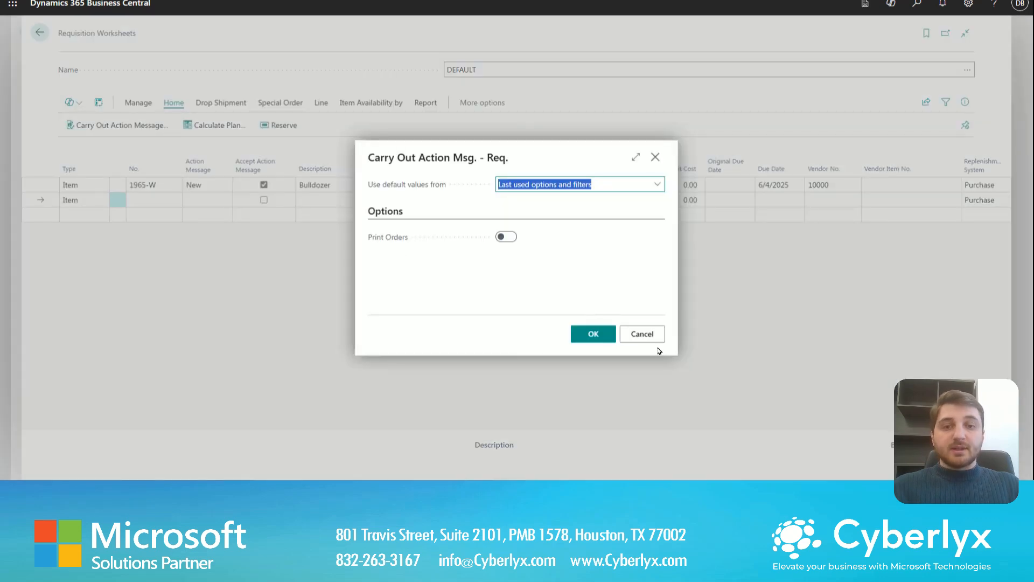
pyautogui.click(606, 338)
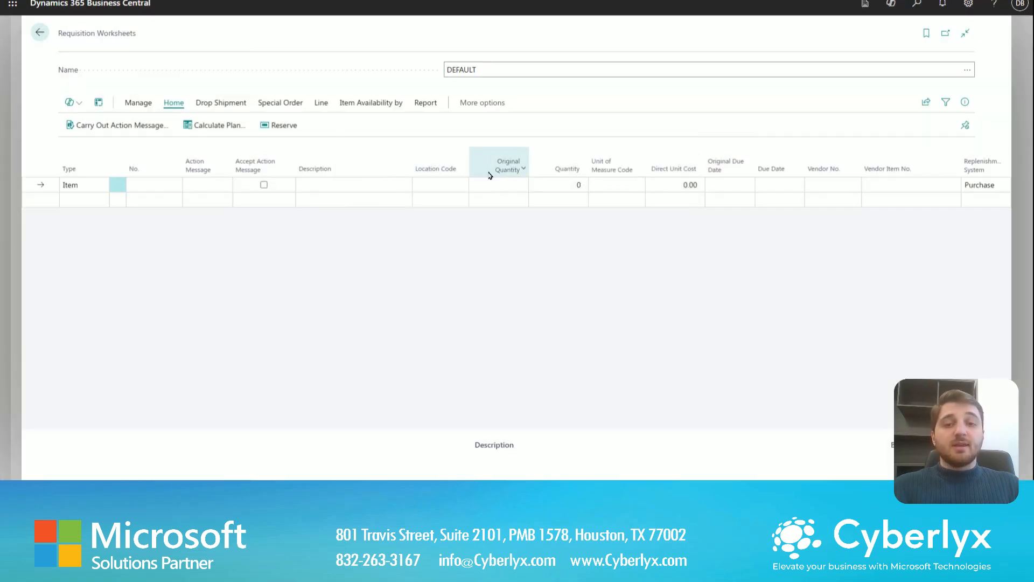
# Open the purchase order linked to the Bulldozer drop-shipment line on the Cyberlyx sales order and check its lines and shipping details.
pyautogui.moveTo(490, 173)
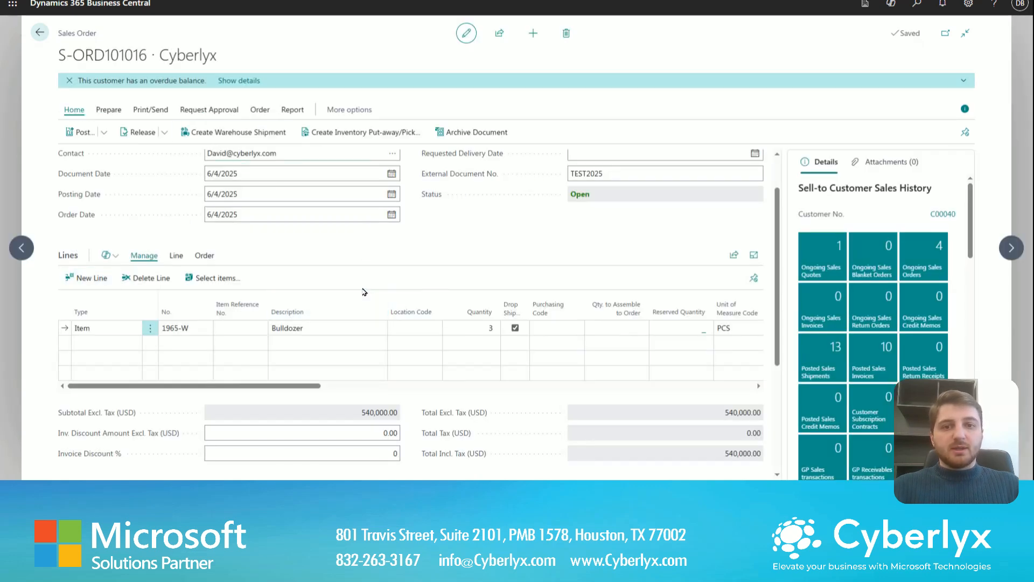
pyautogui.click(204, 258)
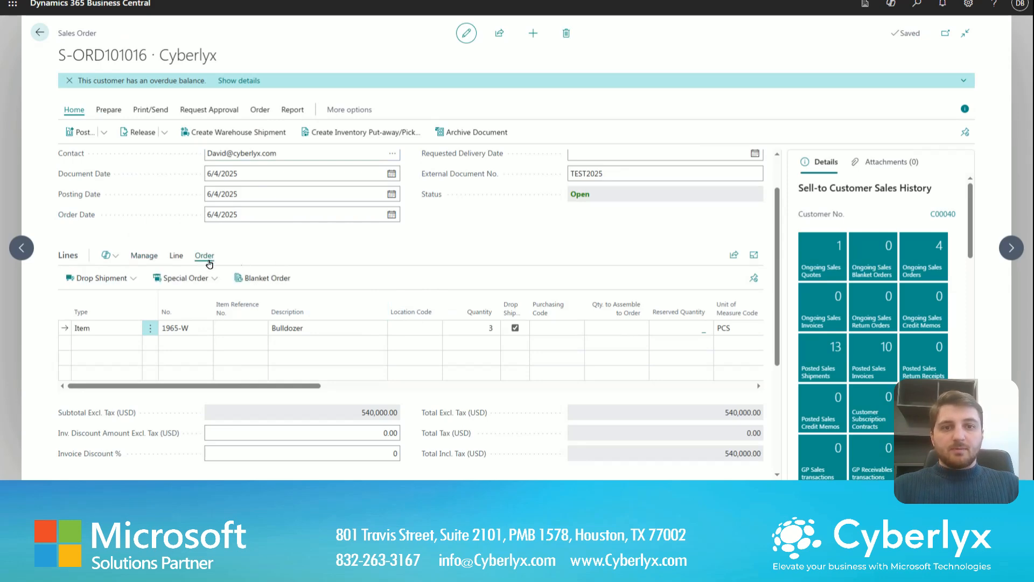
pyautogui.click(108, 280)
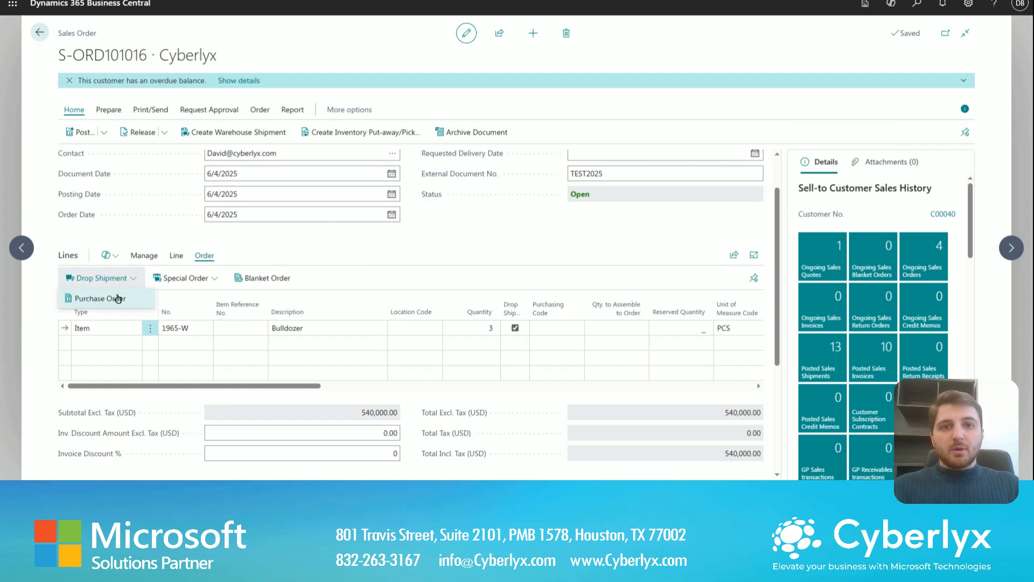
pyautogui.click(117, 299)
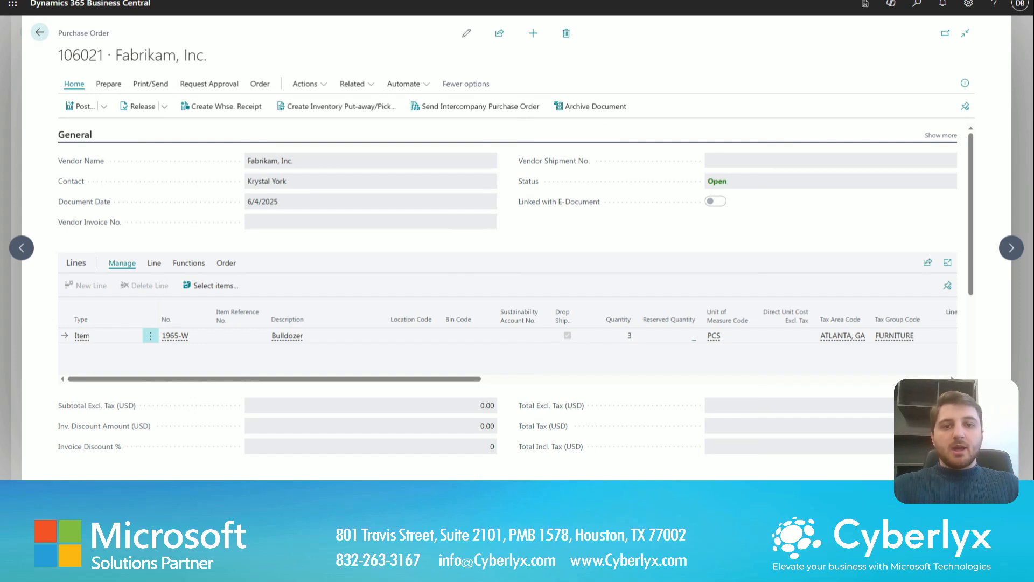
pyautogui.scroll(-1, 313, 429)
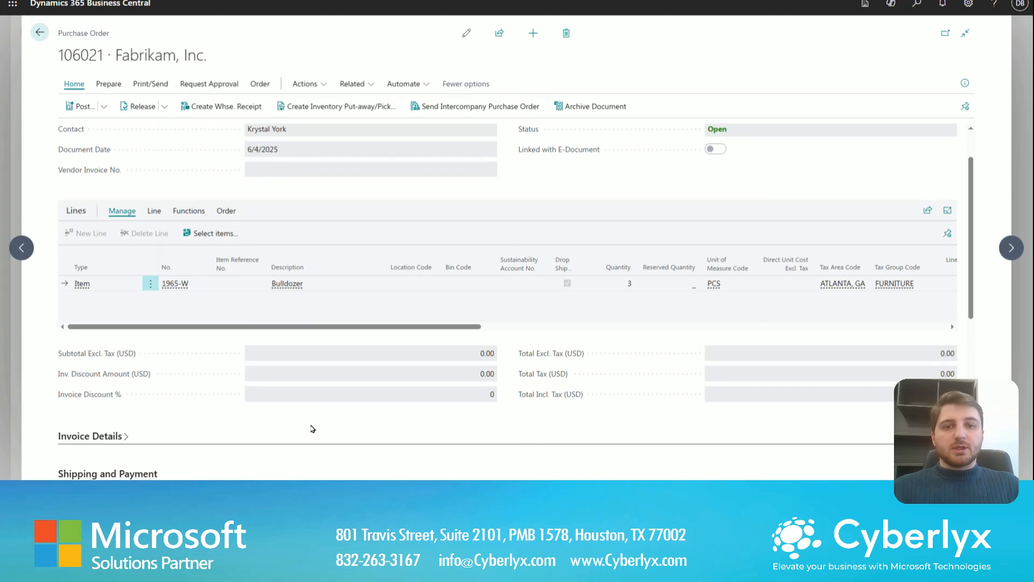
pyautogui.scroll(-3, 312, 429)
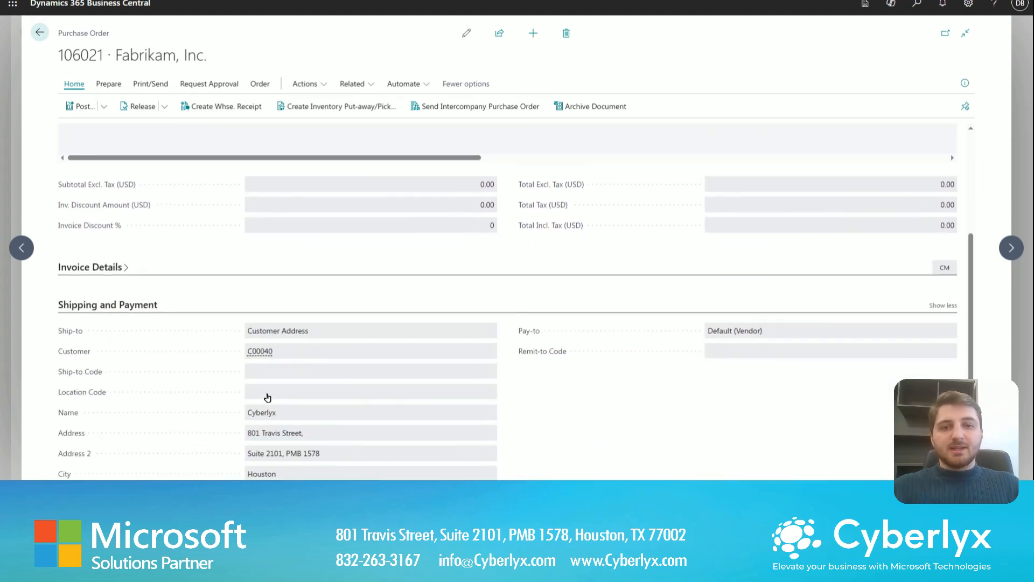
pyautogui.scroll(-2, 268, 397)
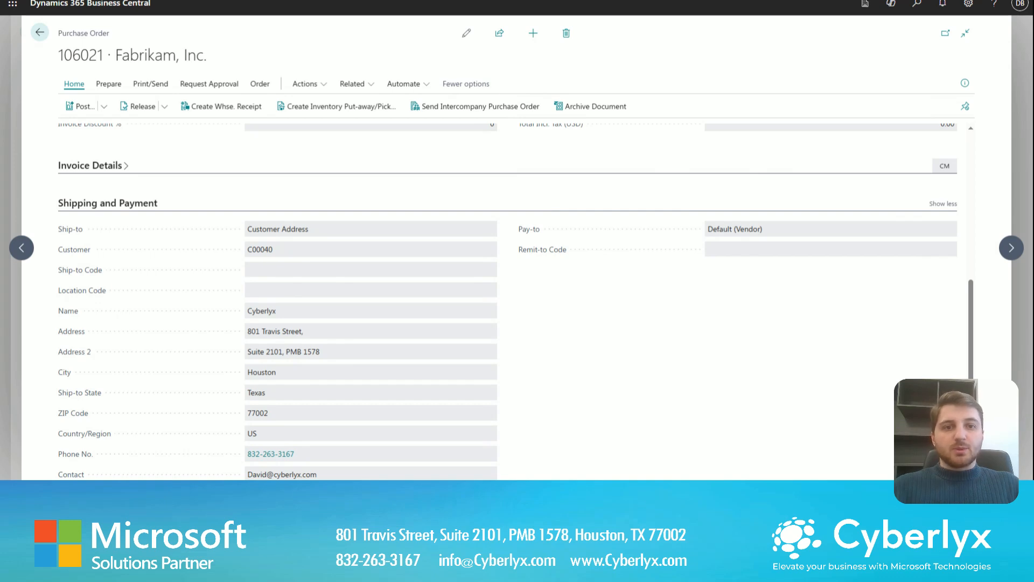
pyautogui.scroll(-1, 340, 239)
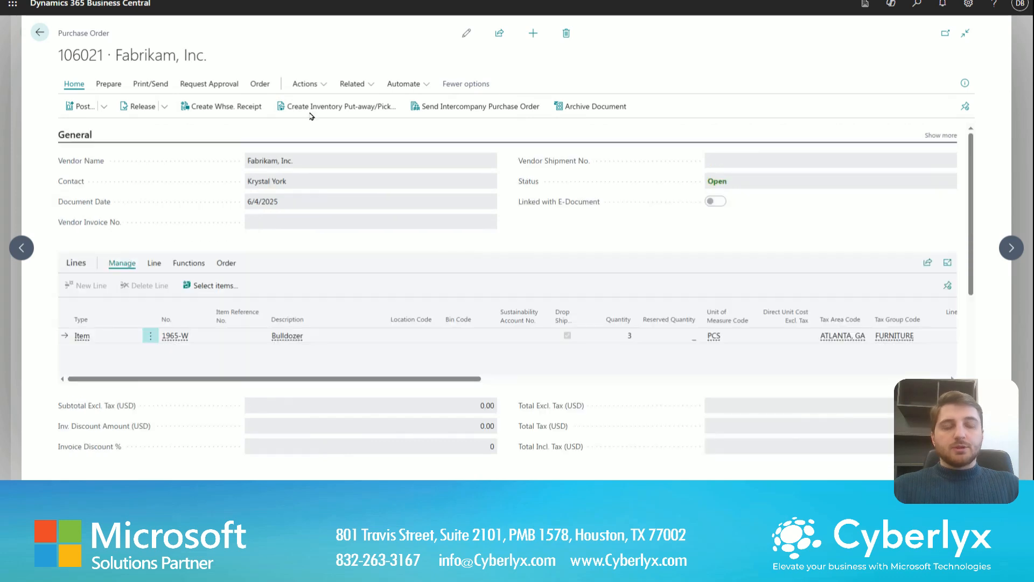
pyautogui.click(356, 85)
pyautogui.click(329, 87)
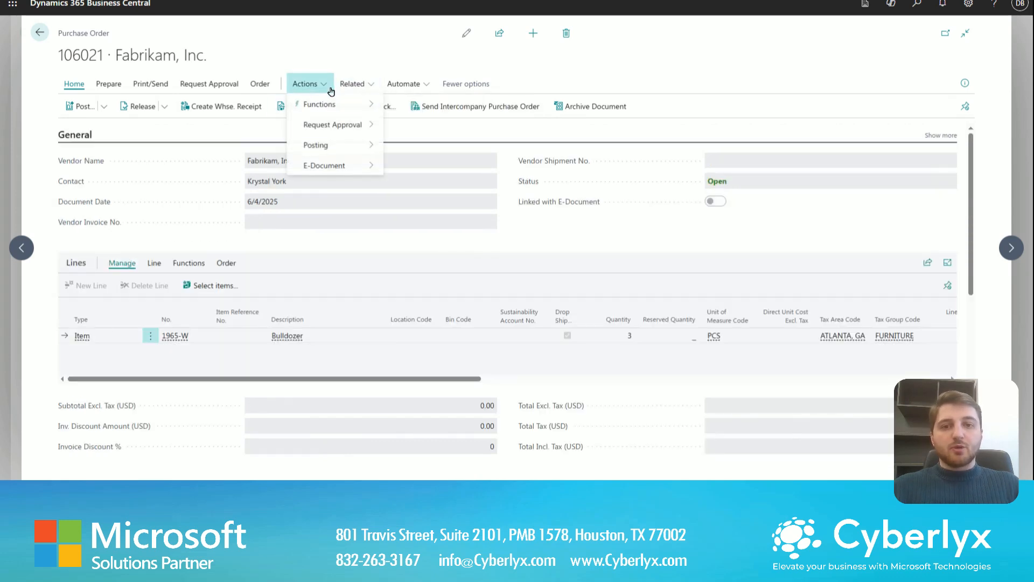
pyautogui.moveTo(338, 119)
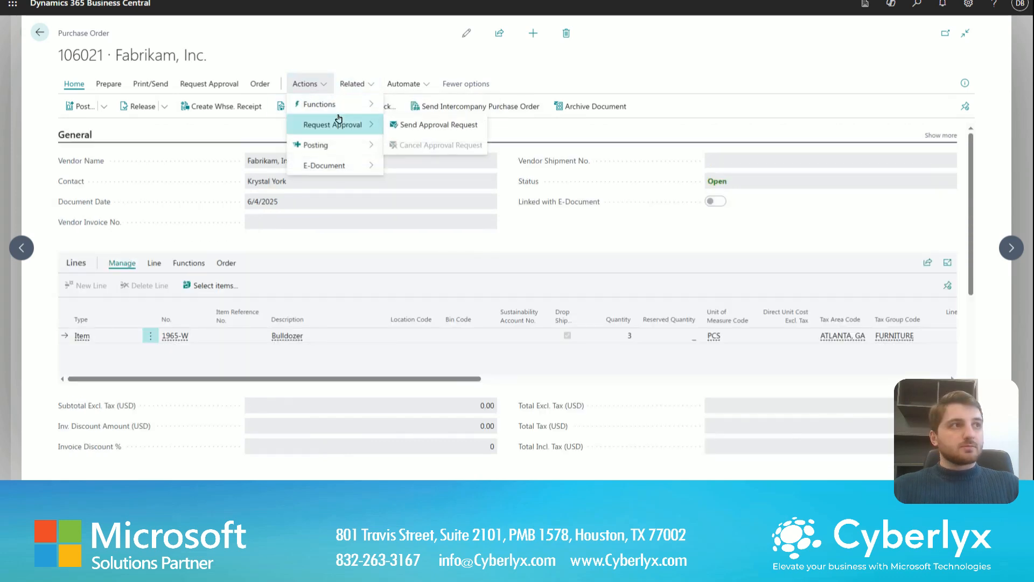
pyautogui.click(400, 119)
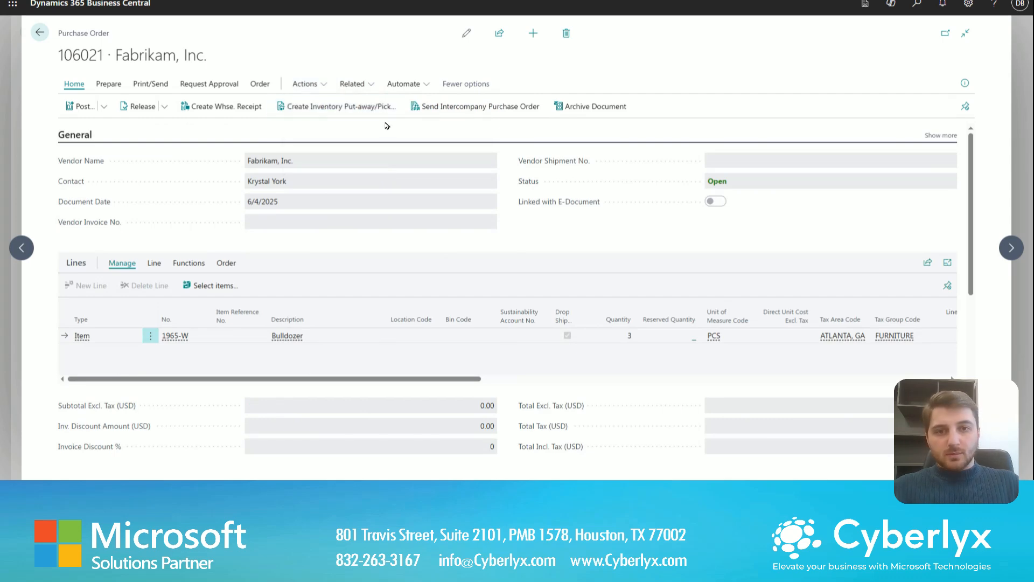
# Post the Fabrikam purchase order with the Receive option and check the quantity shipped on the linked sales order's Bulldozer line.
pyautogui.click(82, 107)
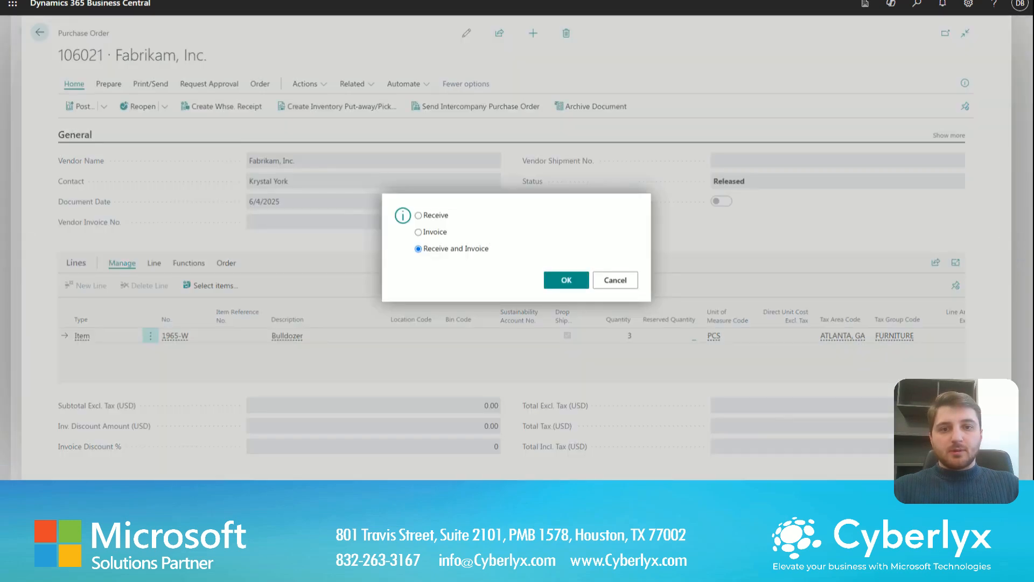
pyautogui.click(436, 218)
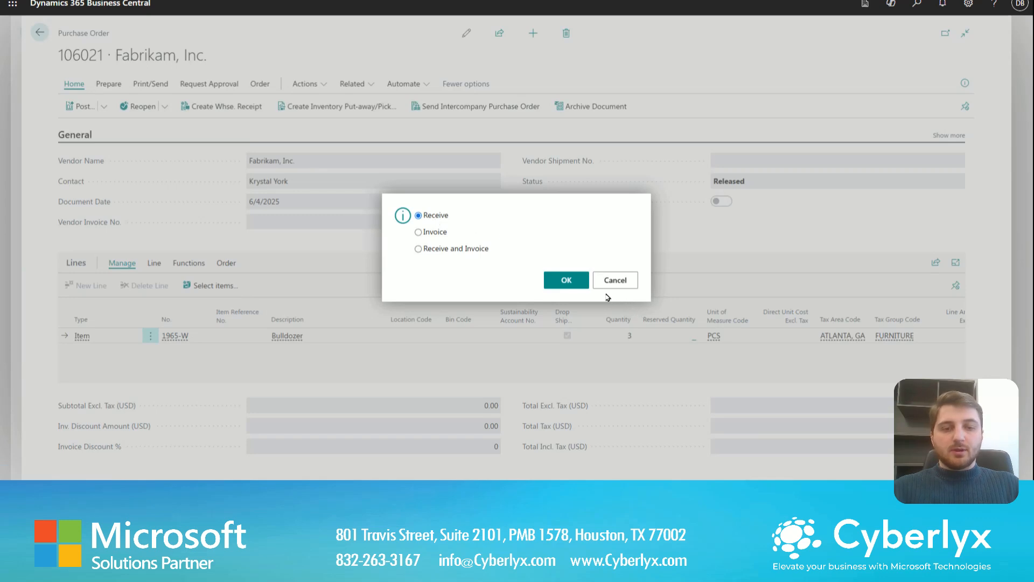
pyautogui.click(574, 279)
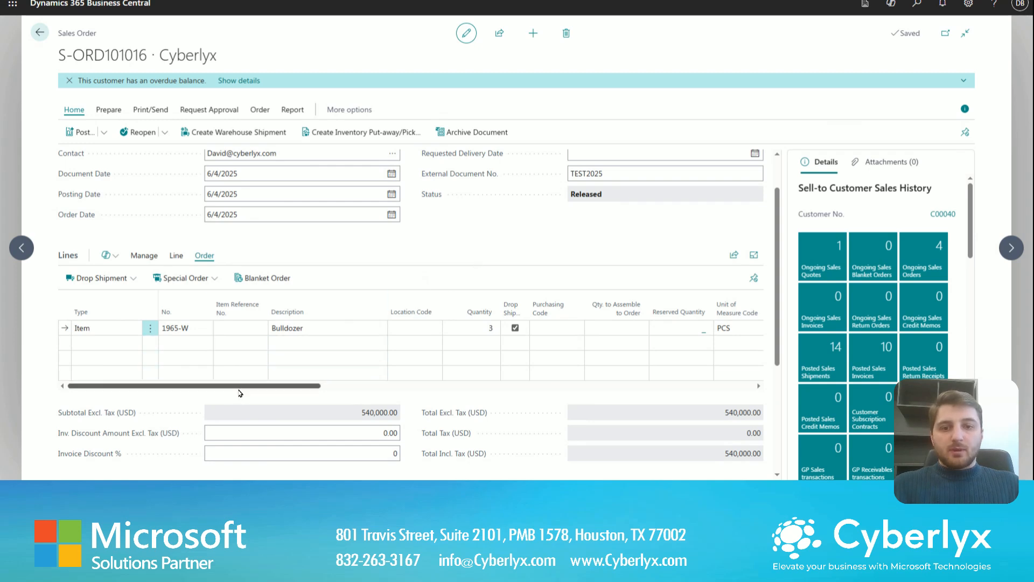
pyautogui.moveTo(291, 388); pyautogui.dragTo(513, 389)
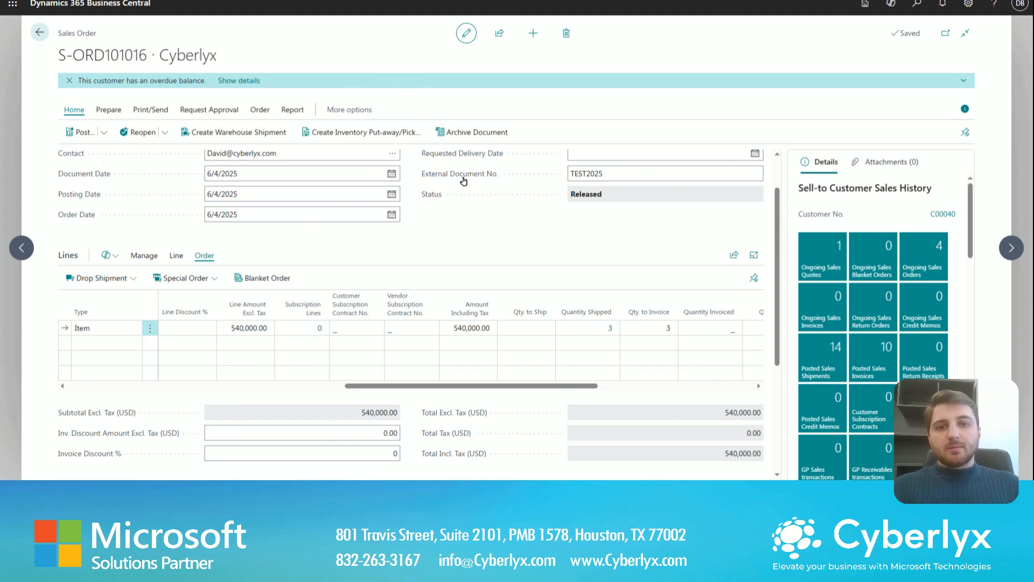
pyautogui.press('Escape')
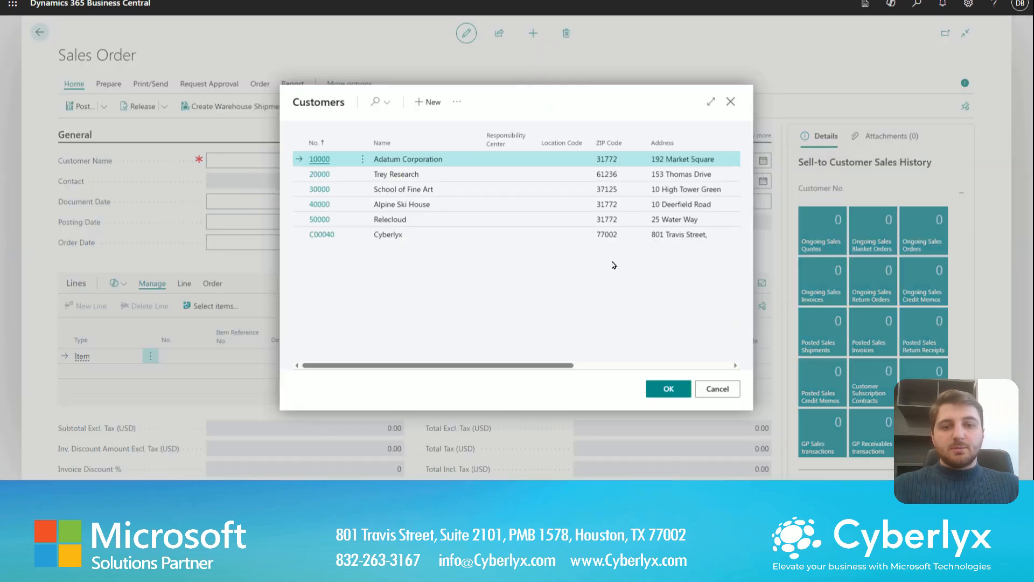
# Set the new sales order's customer to Cyberlyx and its external document number to 10090.
pyautogui.click(555, 239)
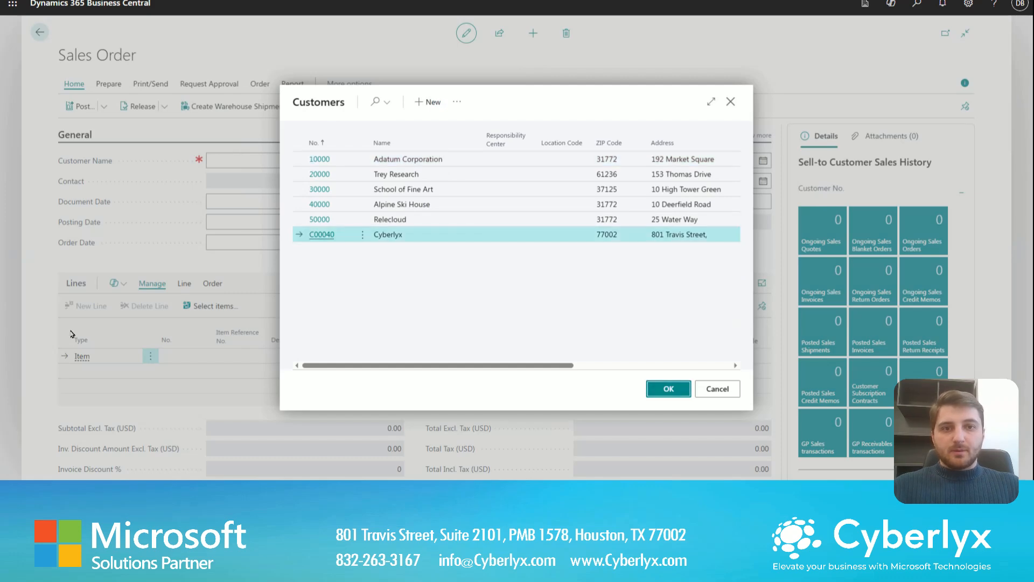
pyautogui.press('Return')
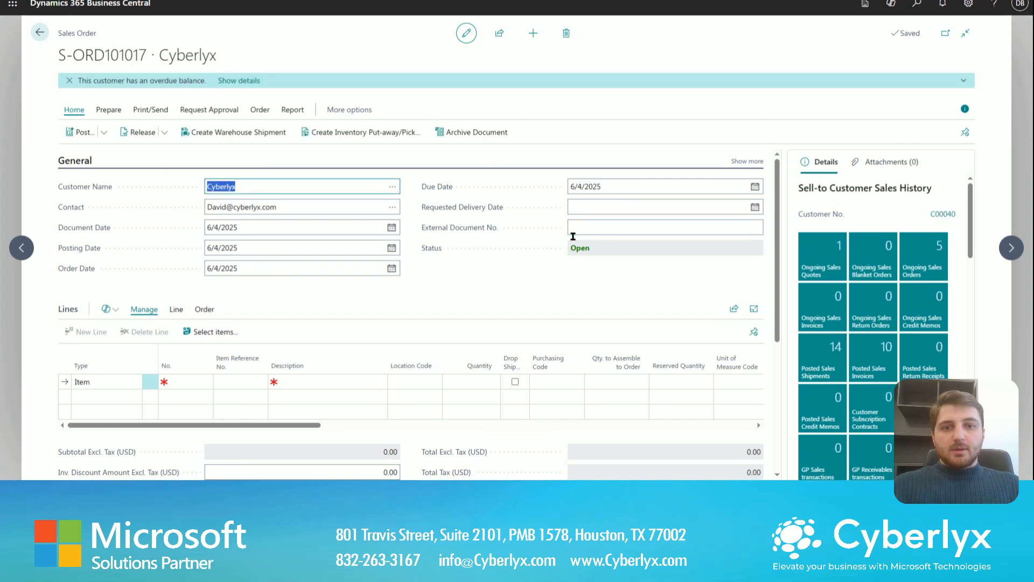
pyautogui.click(606, 233)
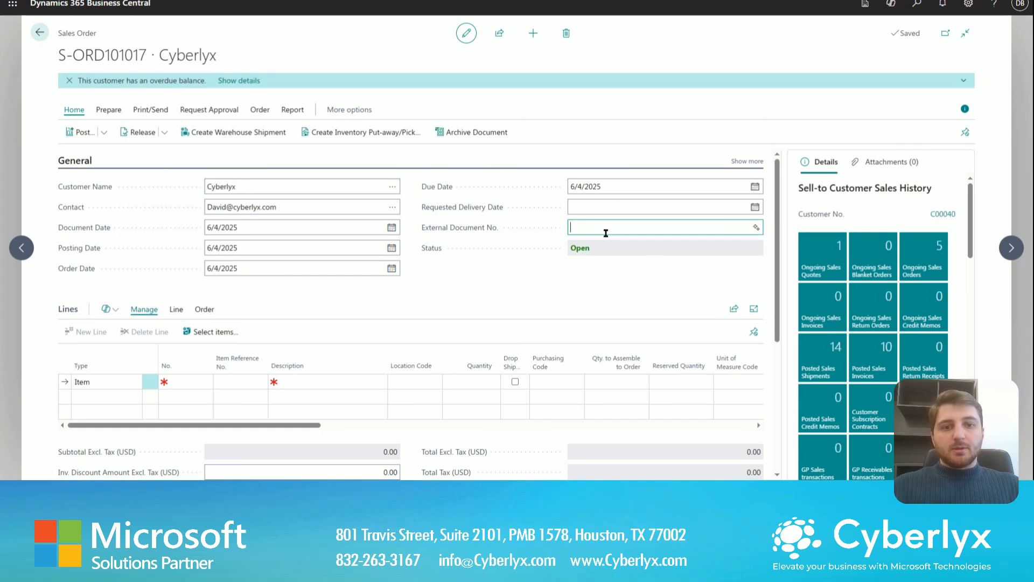
pyautogui.write('10090')
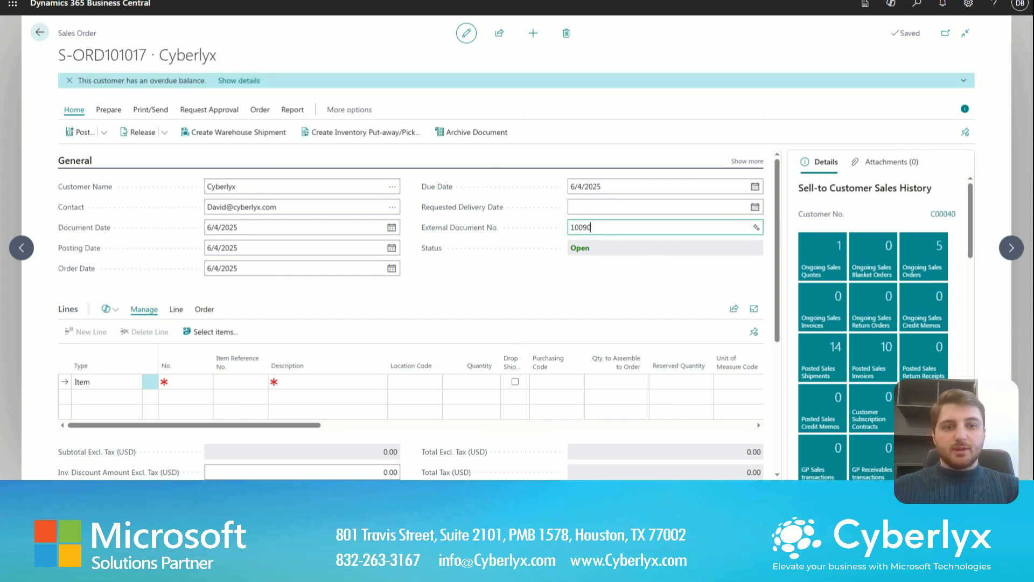
# Add item 1896-S, Customized Sofa, to the sales order's first line with a quantity of 2.
pyautogui.click(205, 381)
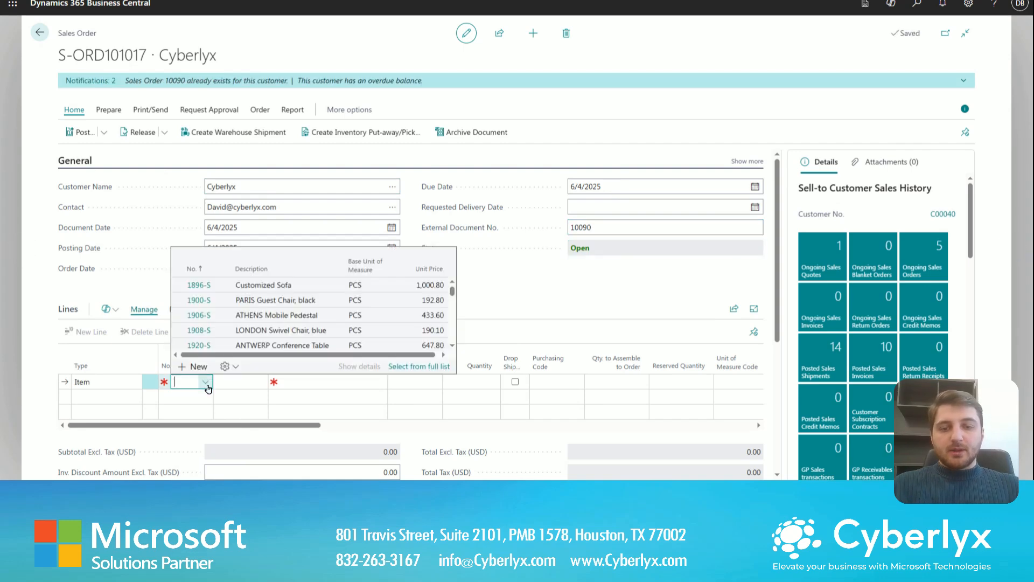
pyautogui.click(287, 286)
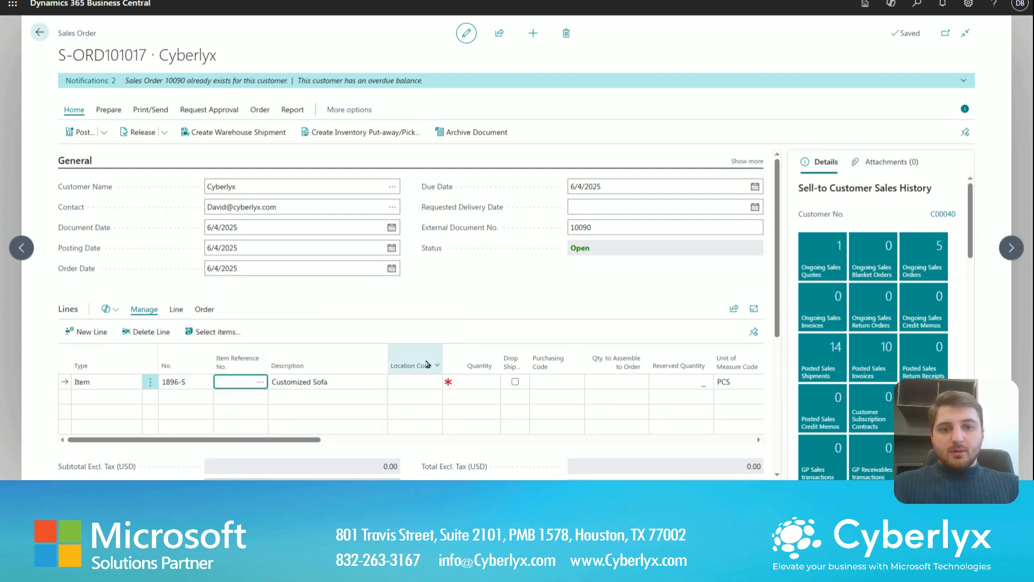
pyautogui.click(480, 380)
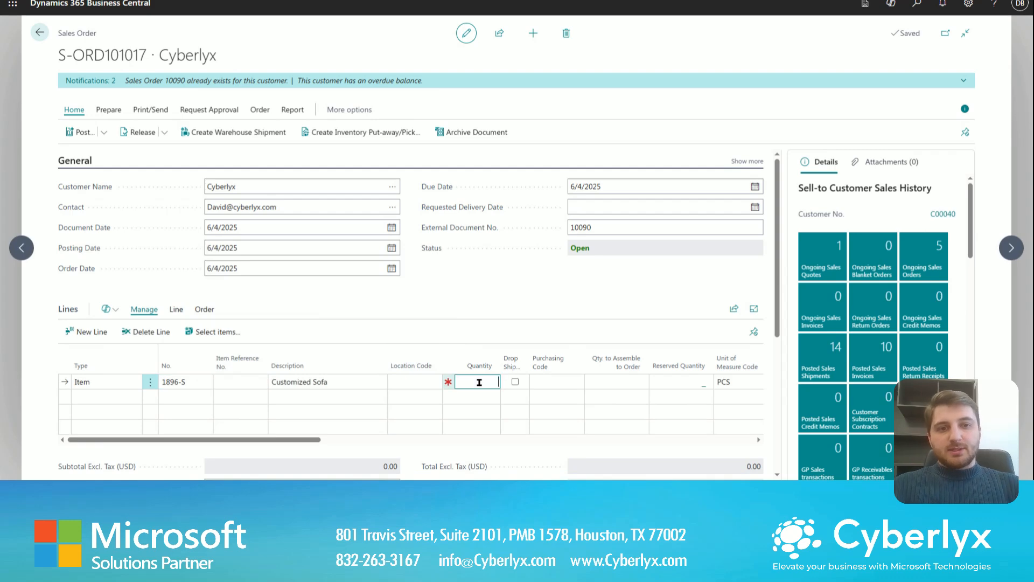
pyautogui.write('2')
pyautogui.press('Tab')
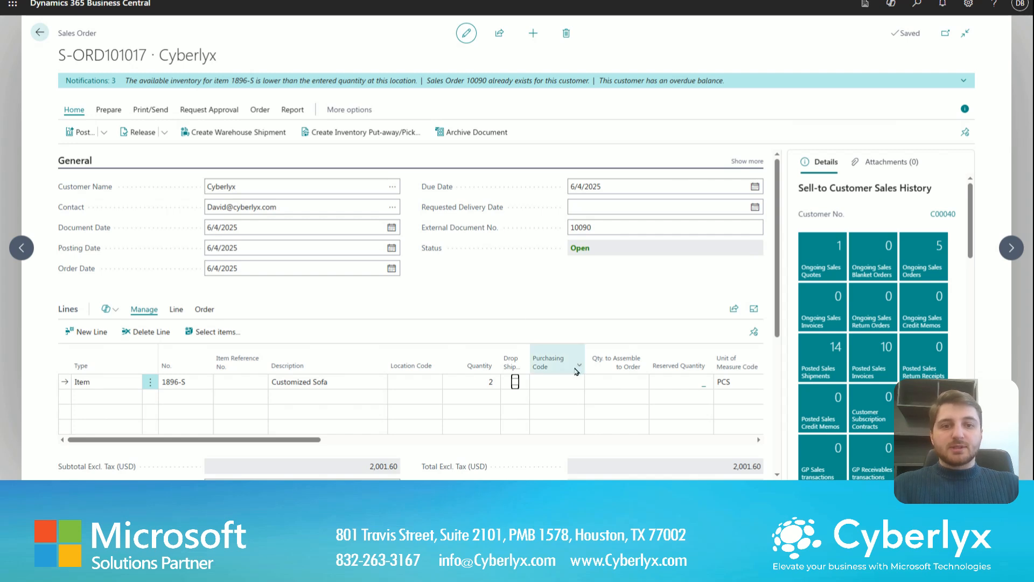
# Set the Customized Sofa line's purchasing code to SPEC ORDER and close the sales order.
pyautogui.moveTo(576, 372)
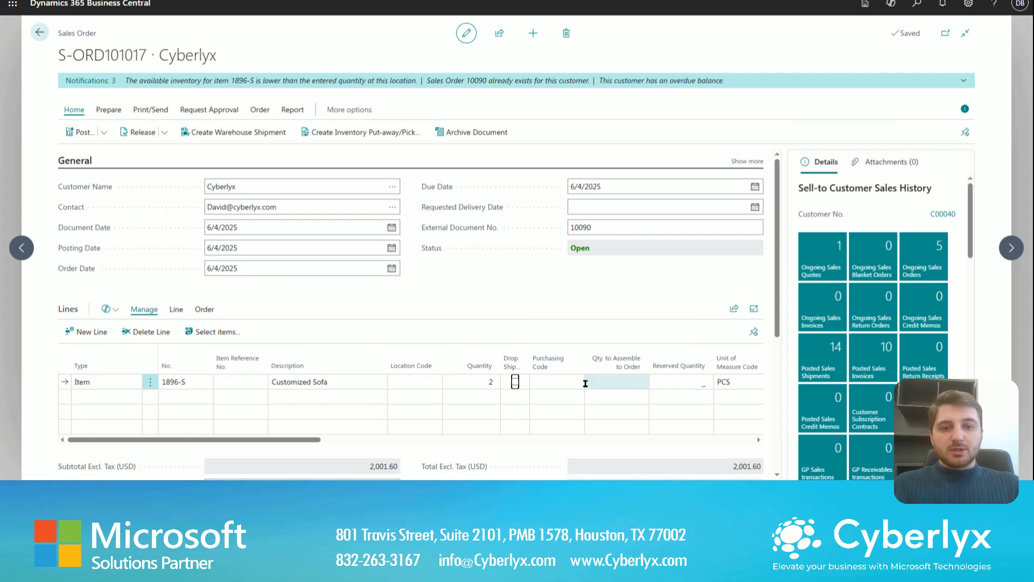
pyautogui.click(582, 382)
pyautogui.click(578, 383)
pyautogui.click(578, 383)
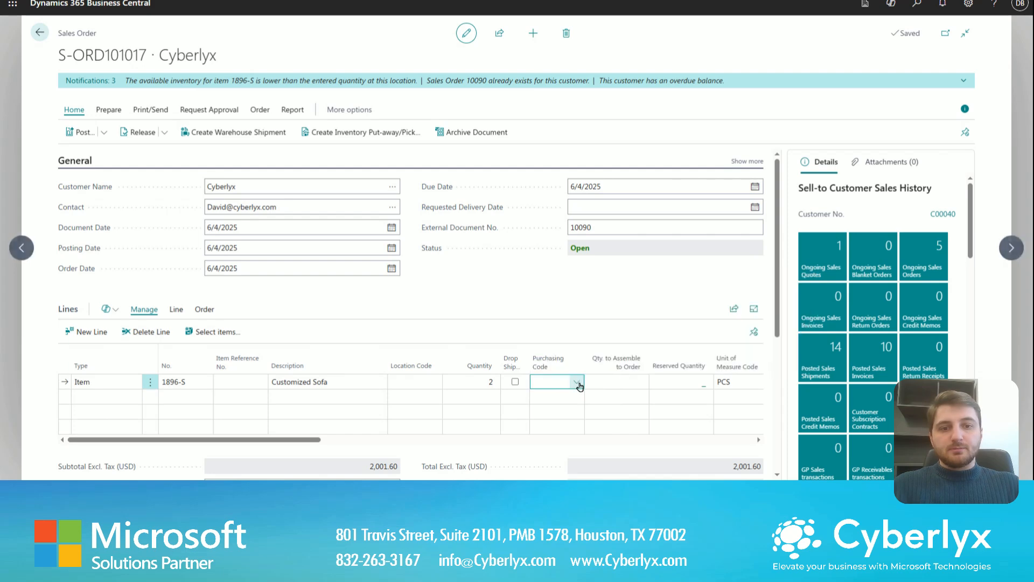
pyautogui.click(578, 383)
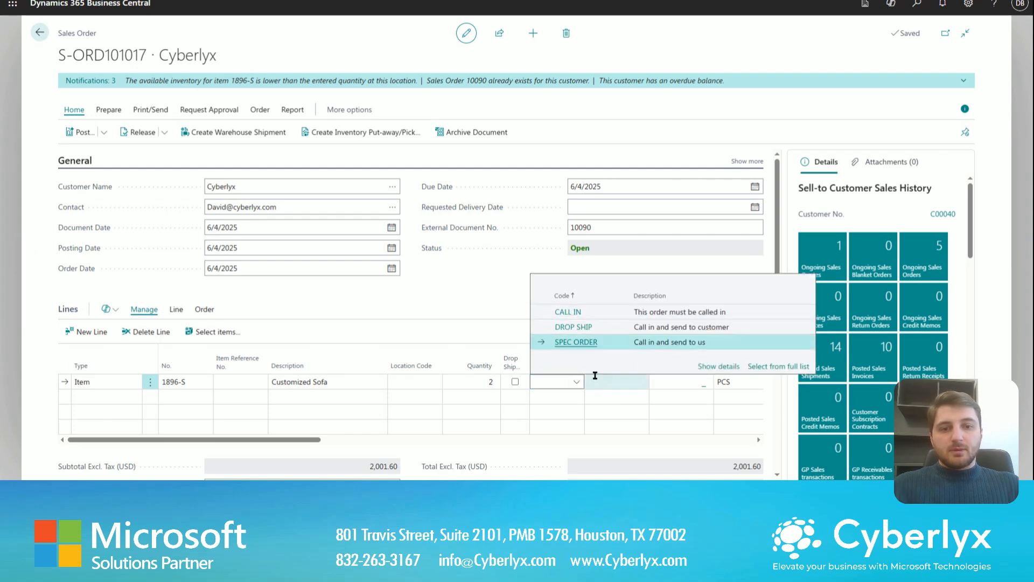
pyautogui.click(576, 341)
pyautogui.click(591, 385)
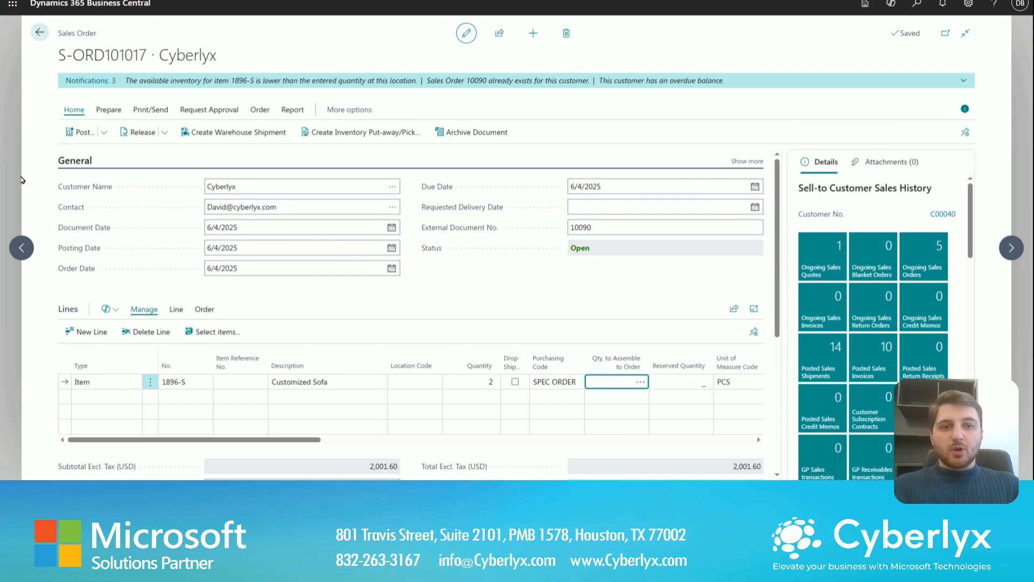
pyautogui.press('Escape')
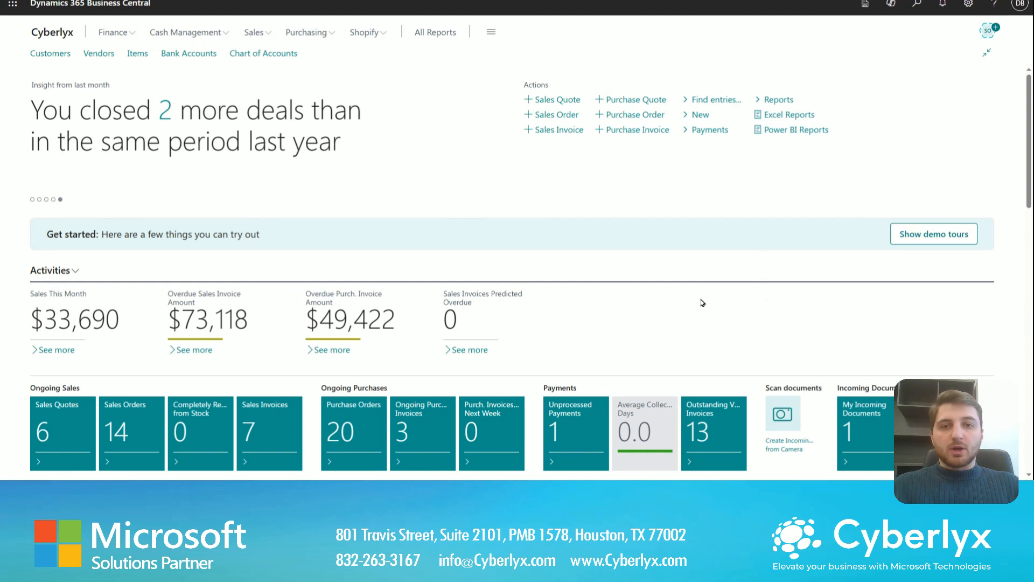
# Create a purchase order for vendor Fabrikam, Inc. with vendor invoice number VENDOR100.
pyautogui.click(629, 115)
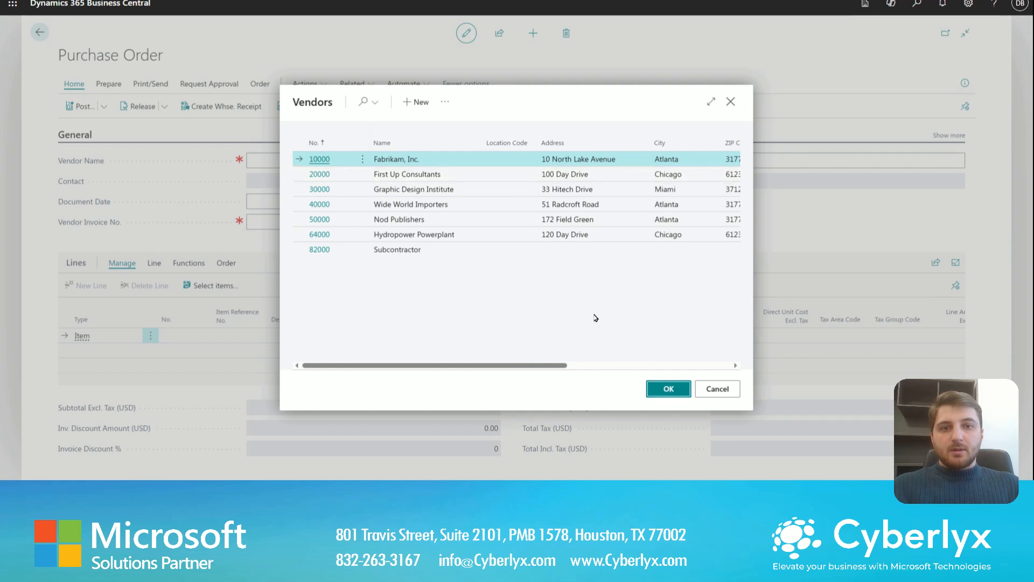
pyautogui.click(320, 160)
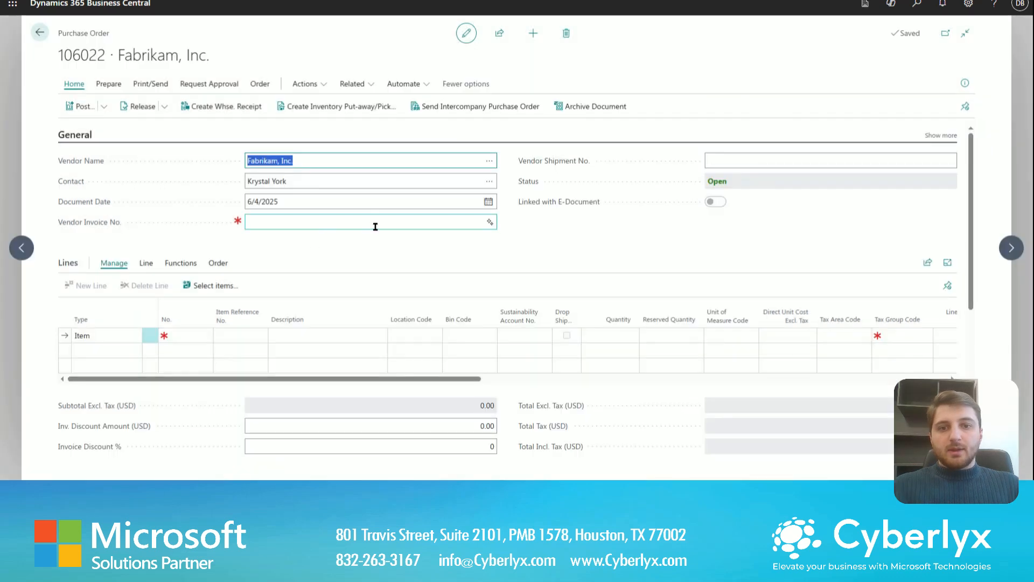
pyautogui.click(363, 226)
pyautogui.write('Ve')
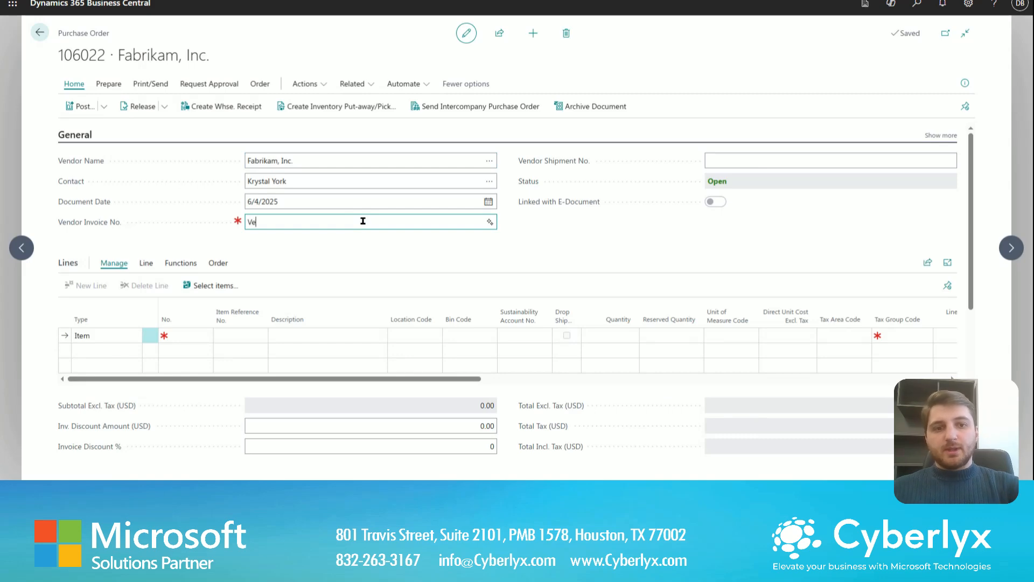
pyautogui.write('ndor100')
pyautogui.press('Tab')
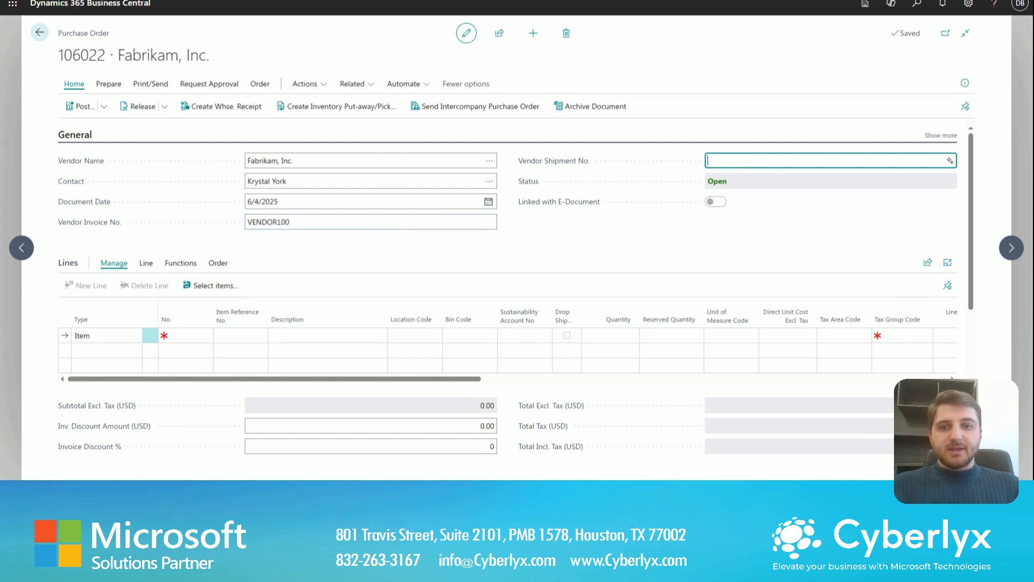
# Set the purchase order's ship-to to Customer Address and choose Cyberlyx as the customer.
pyautogui.scroll(-5, 363, 241)
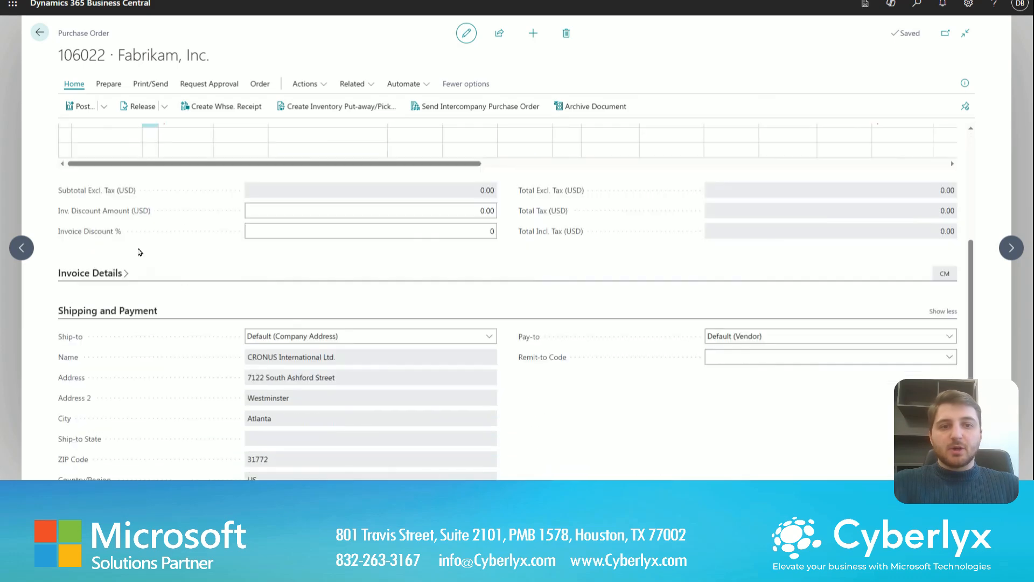
pyautogui.scroll(-1, 243, 299)
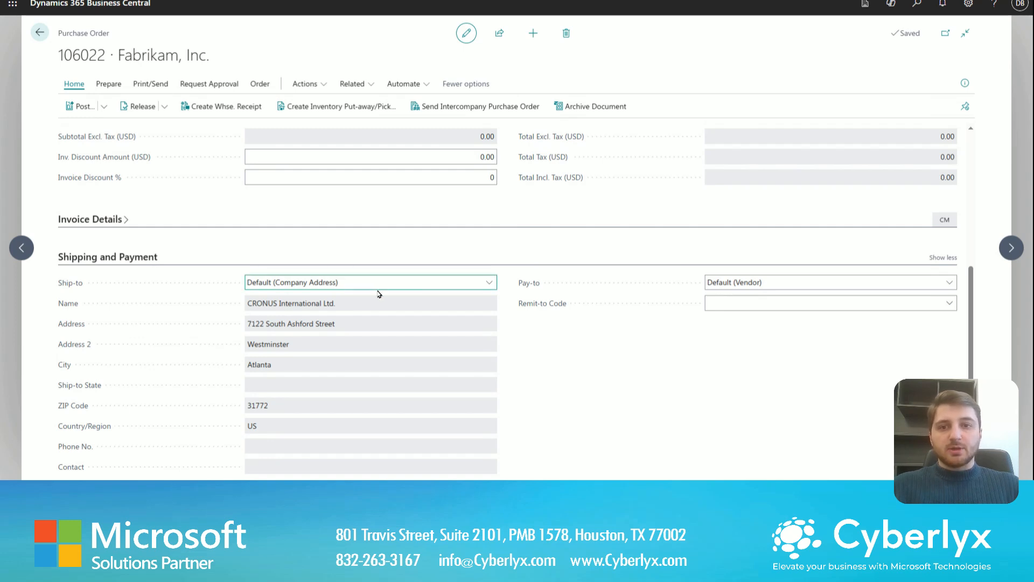
pyautogui.click(381, 326)
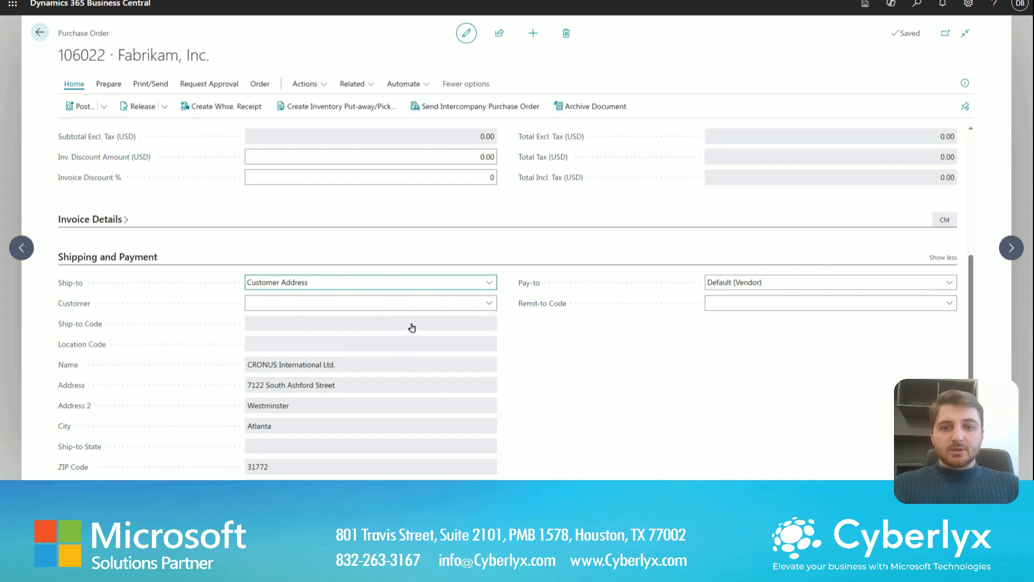
pyautogui.click(416, 304)
pyautogui.click(487, 306)
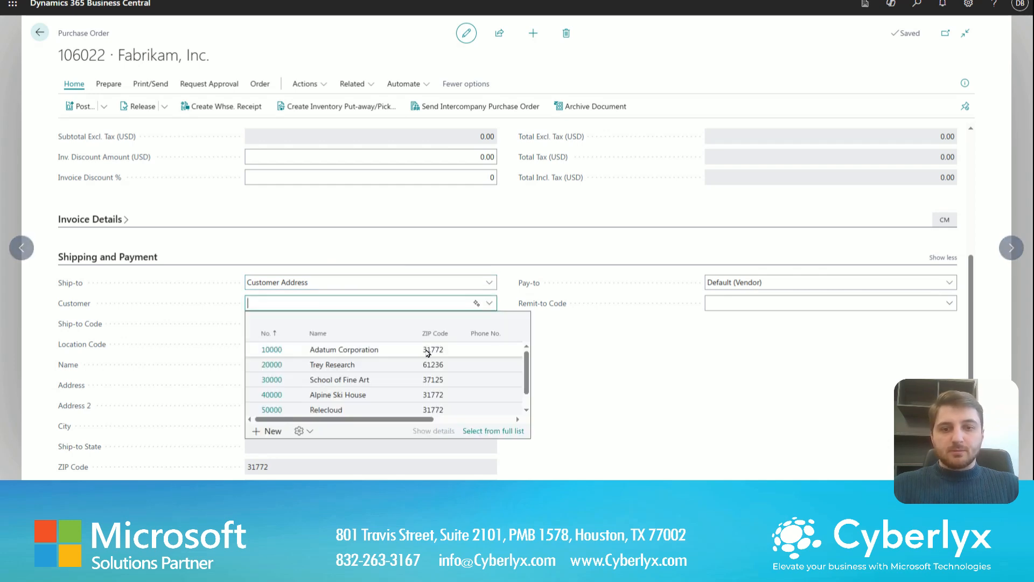
pyautogui.click(382, 410)
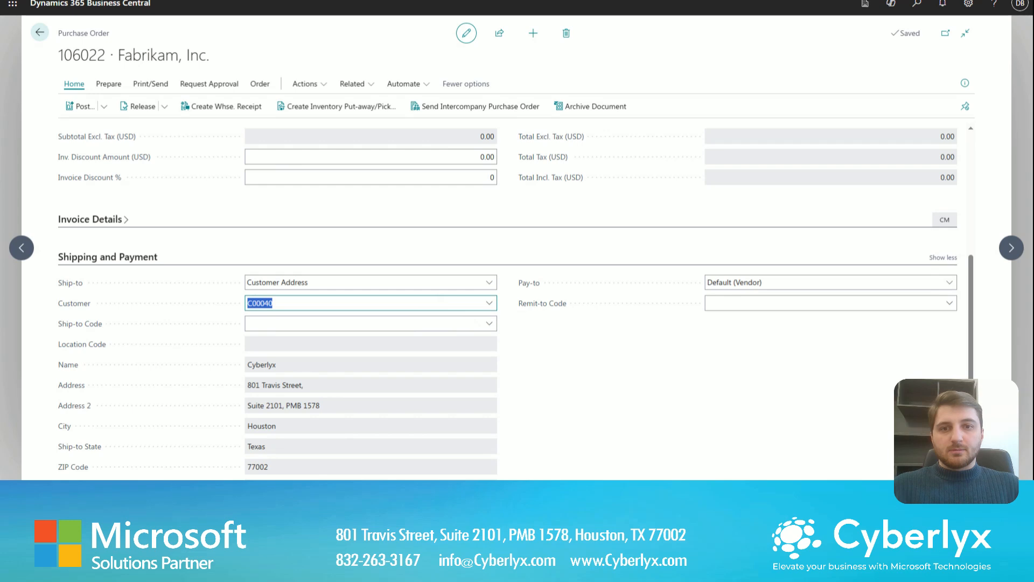
pyautogui.click(595, 390)
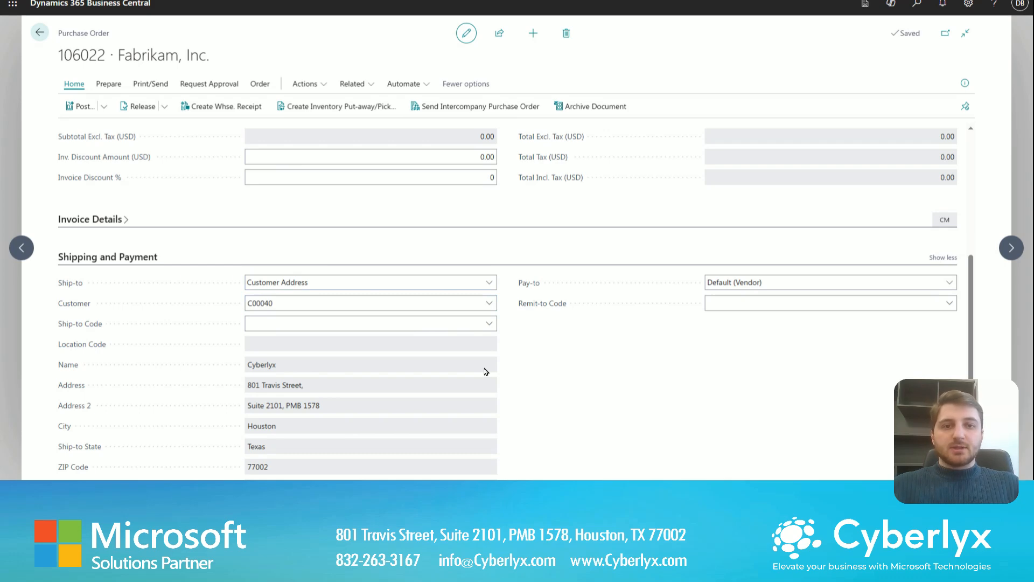
# Fetch the special-order lines into the purchase order from the last listed Cyberlyx sales order with external document number 10090.
pyautogui.scroll(5, 490, 371)
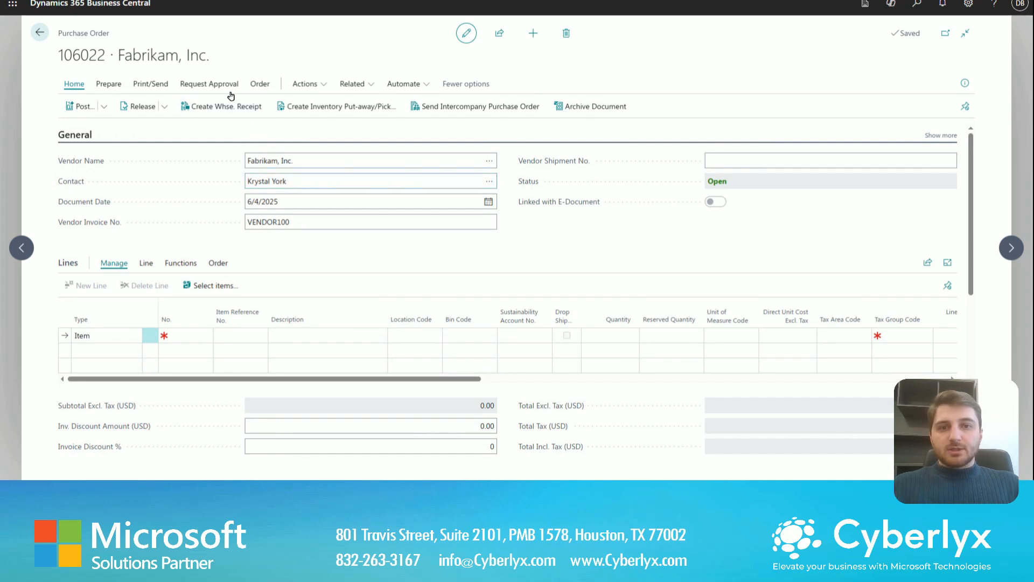
pyautogui.click(305, 86)
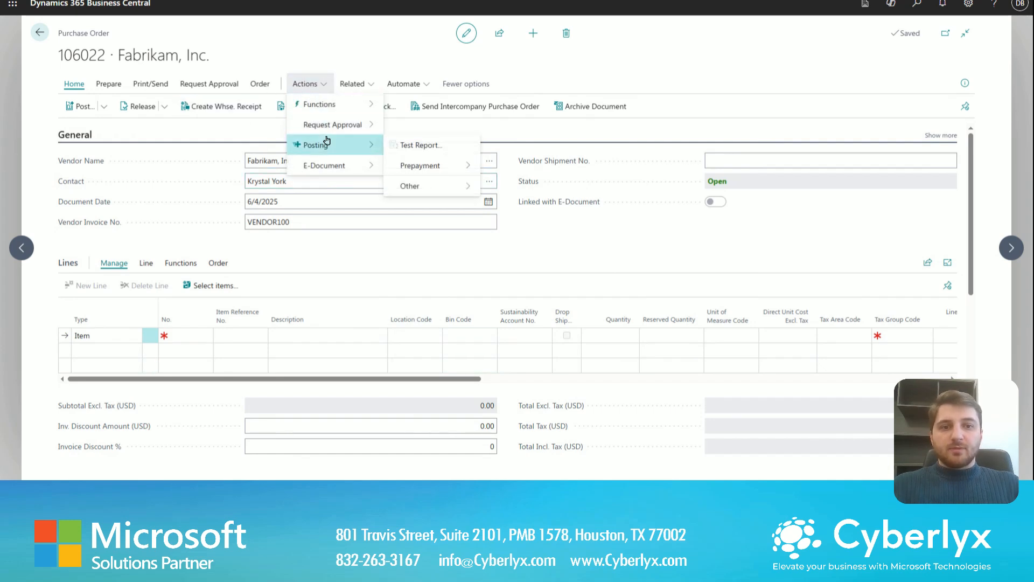
pyautogui.moveTo(346, 104)
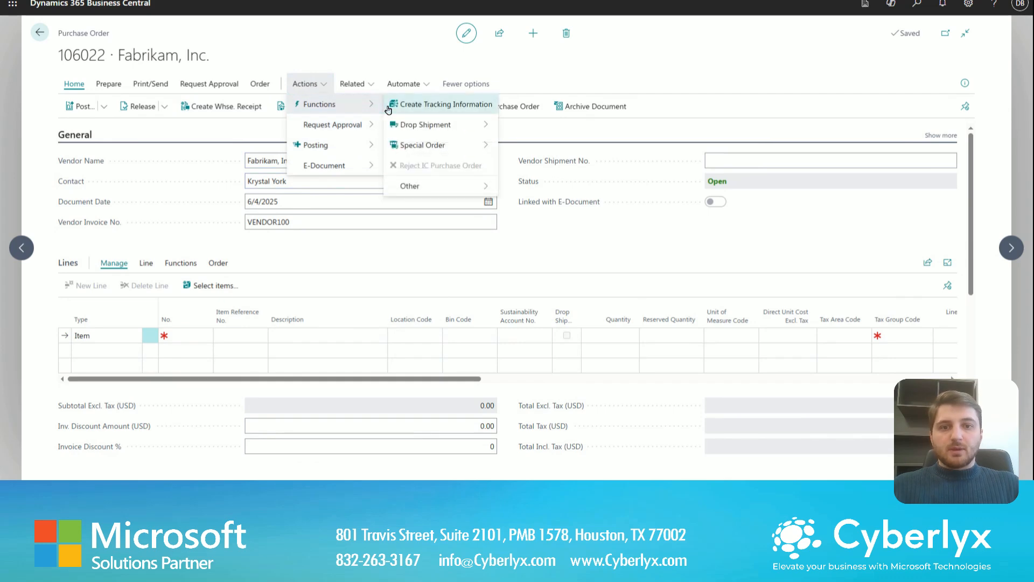
pyautogui.moveTo(448, 146)
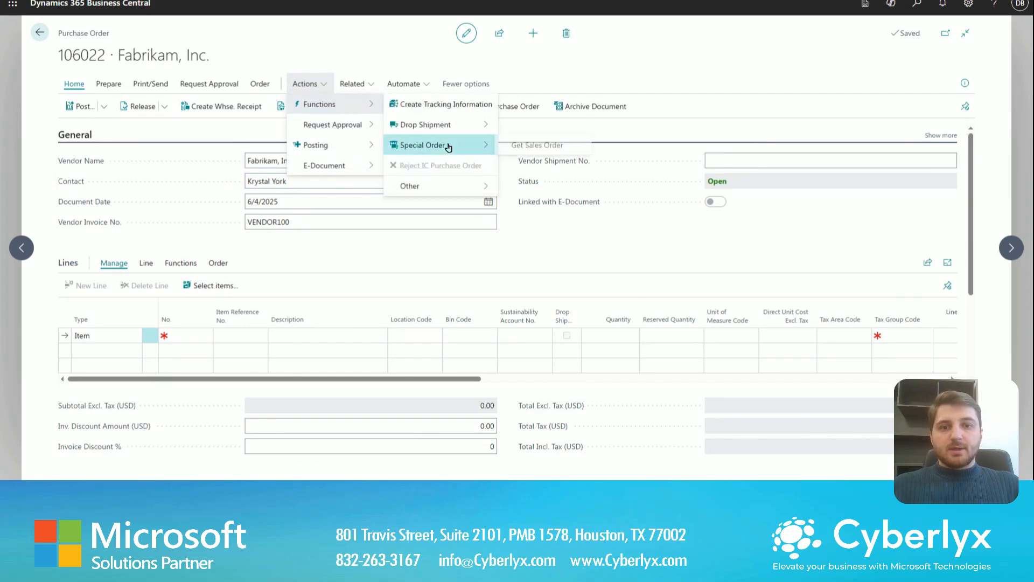
pyautogui.click(543, 146)
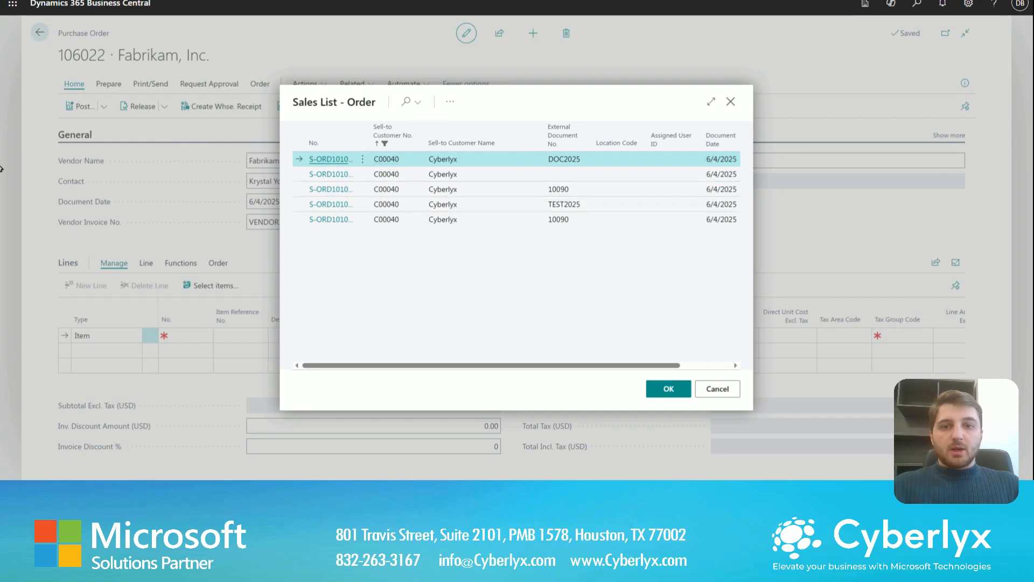
pyautogui.click(596, 220)
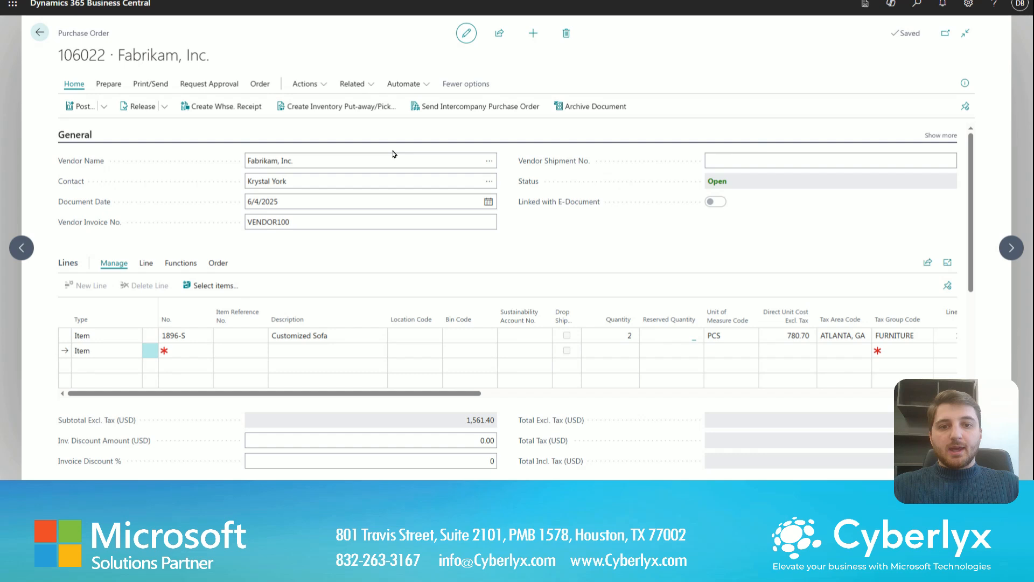
# Release the Fabrikam purchase order and post it with the Receive option.
pyautogui.click(318, 83)
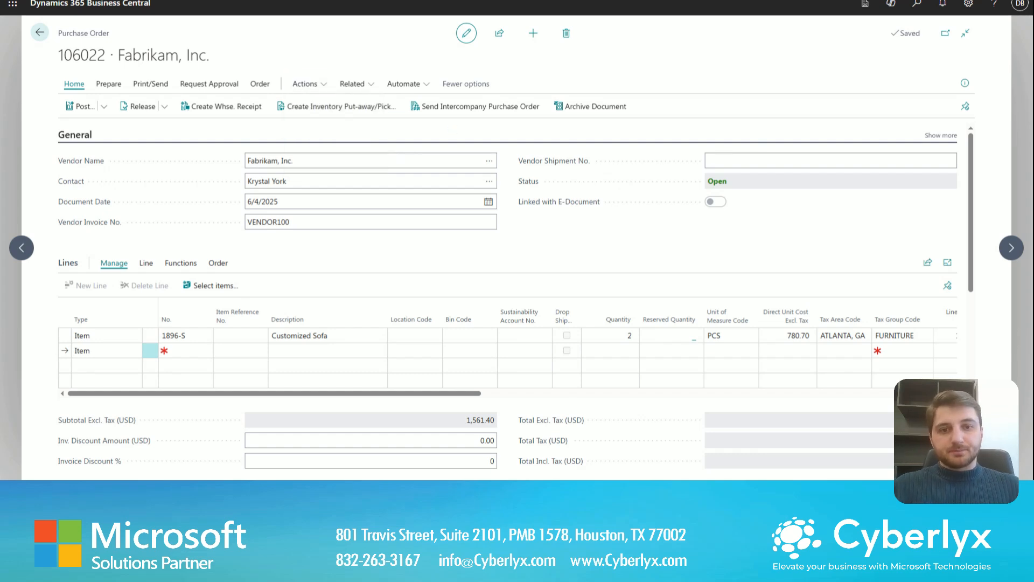
pyautogui.click(134, 106)
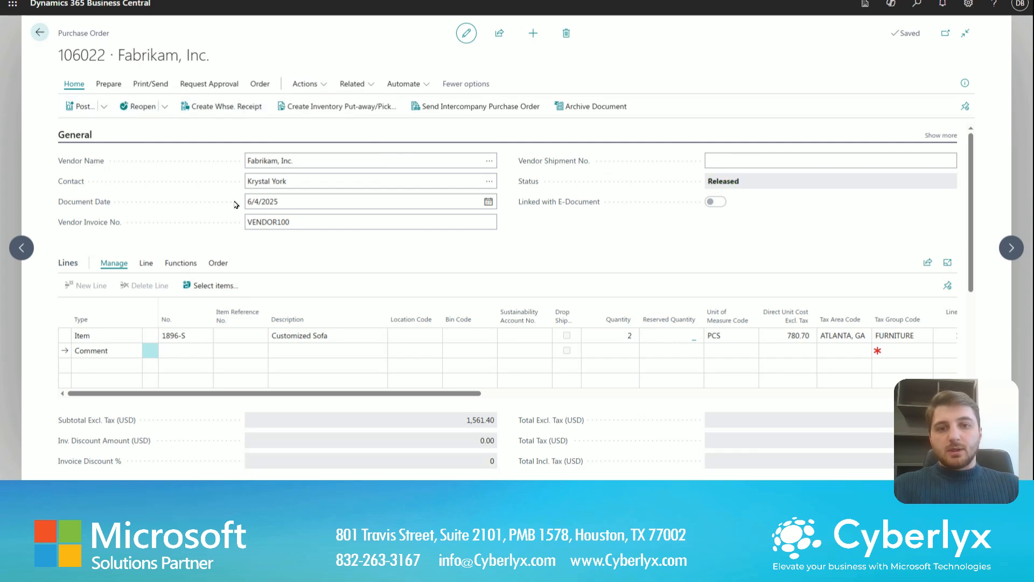
pyautogui.press('F9')
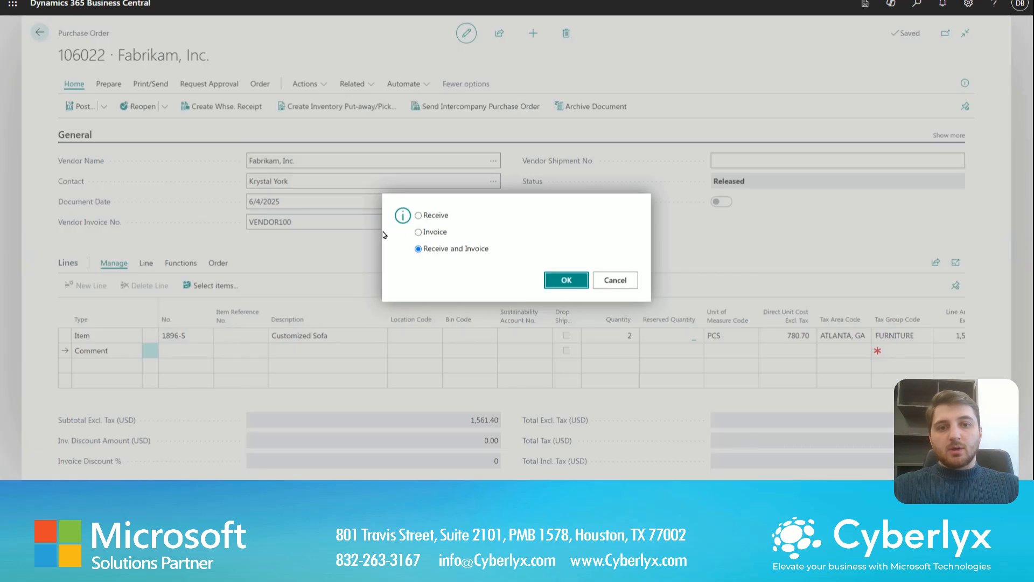
pyautogui.hotkey('shift', 'Tab')
pyautogui.press('Up')
pyautogui.press('Up')
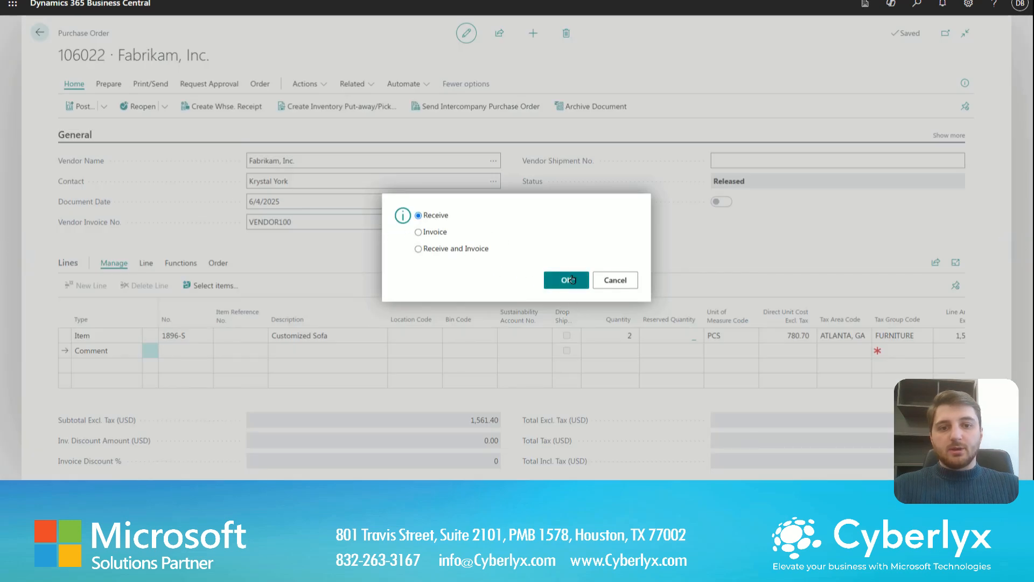
pyautogui.click(572, 279)
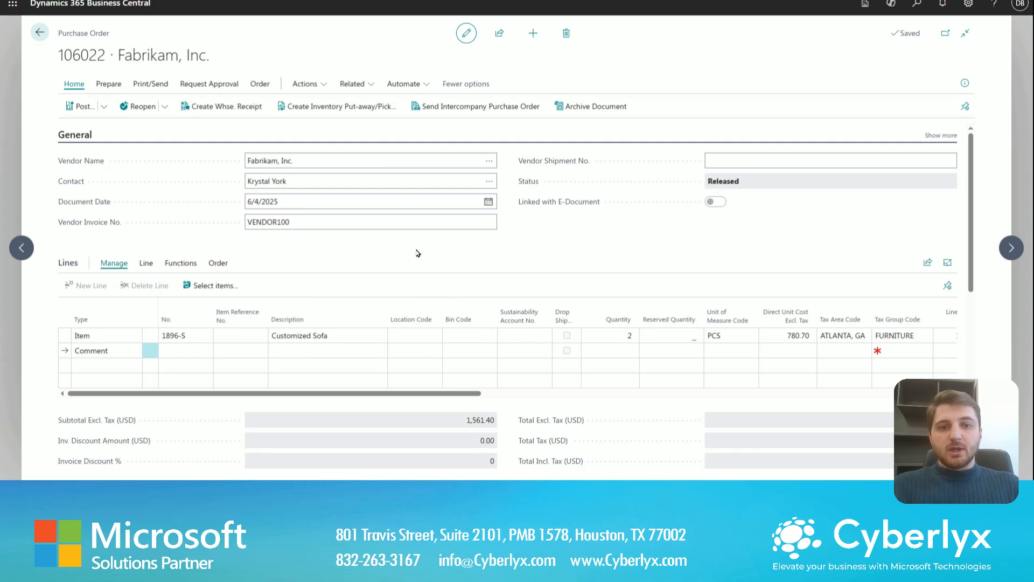
# Open the special-order sales order linked to the Customized Sofa line of the purchase order.
pyautogui.click(225, 270)
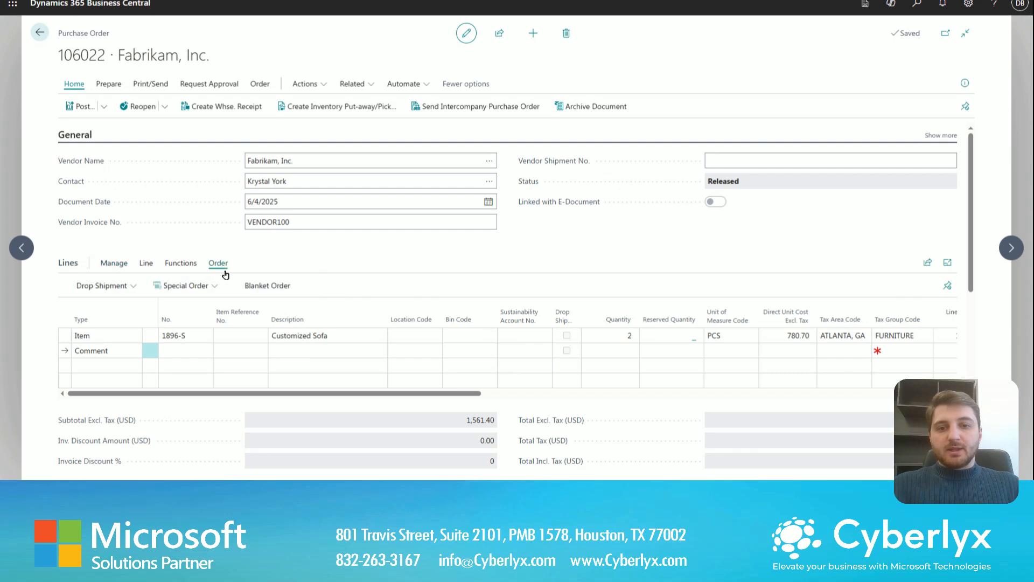
pyautogui.click(183, 287)
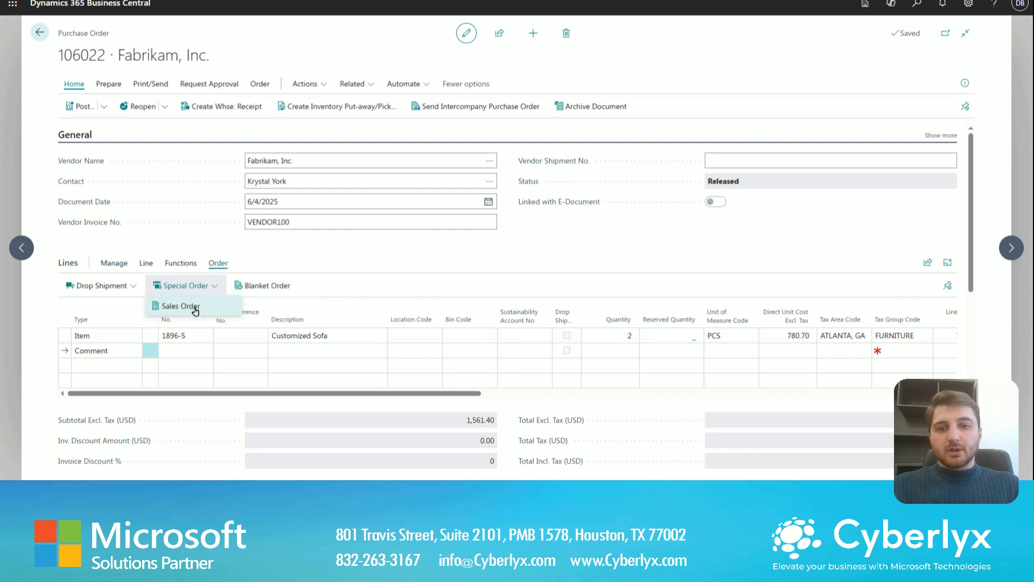
pyautogui.click(196, 310)
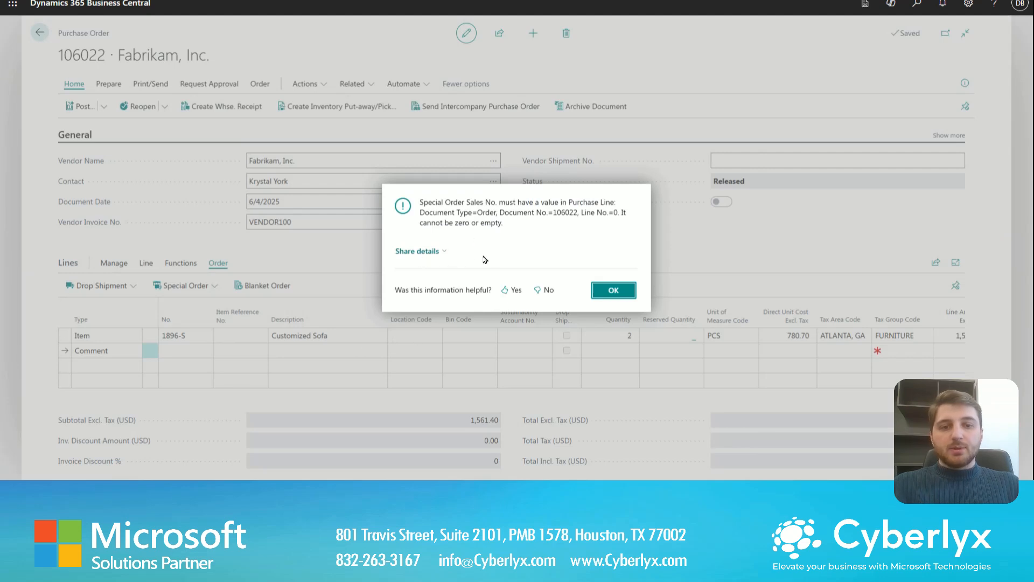
pyautogui.click(616, 295)
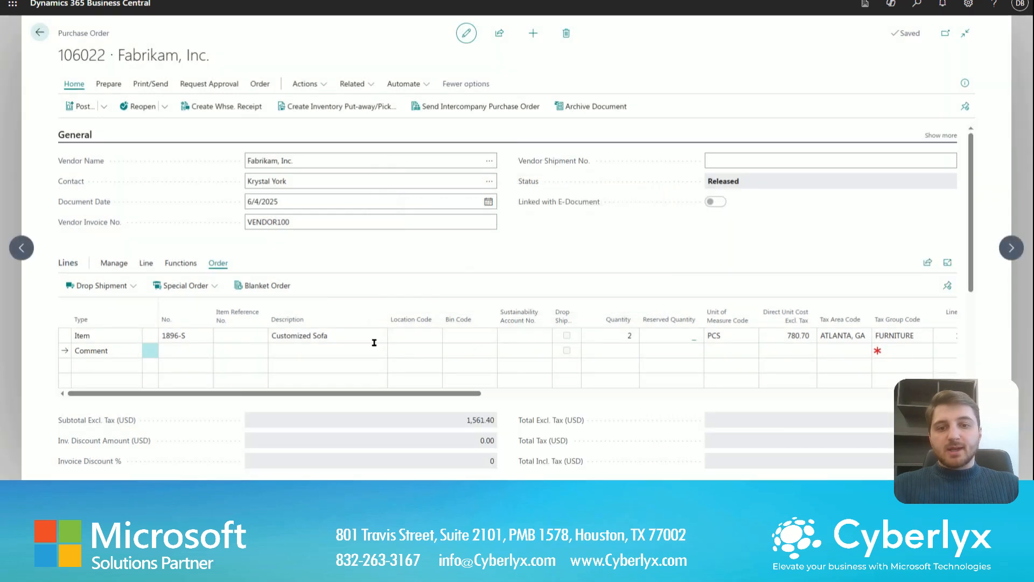
pyautogui.click(377, 340)
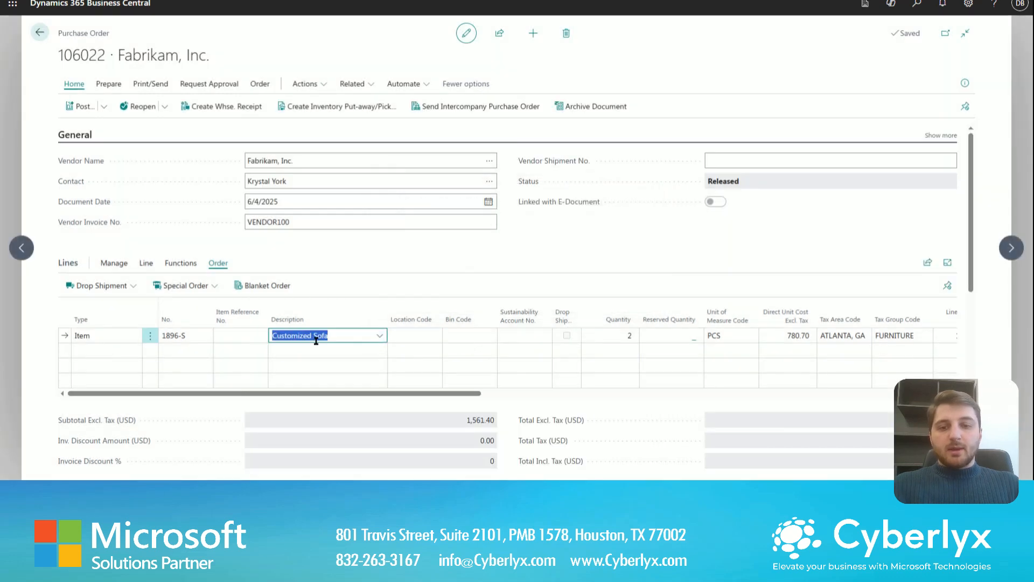
pyautogui.click(214, 293)
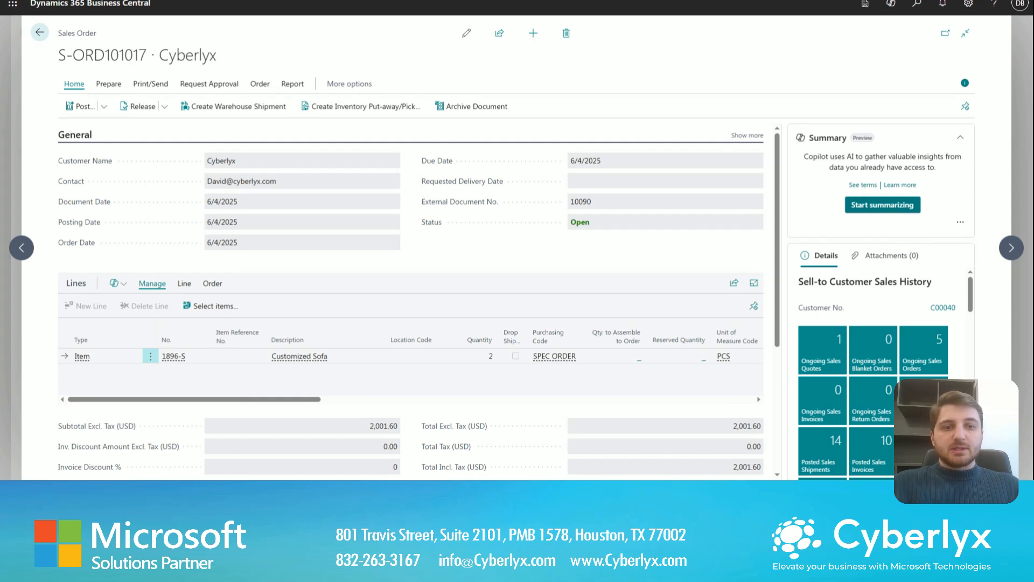
# Post the Cyberlyx sales order for the Customized Sofa with the Ship option.
pyautogui.click(89, 106)
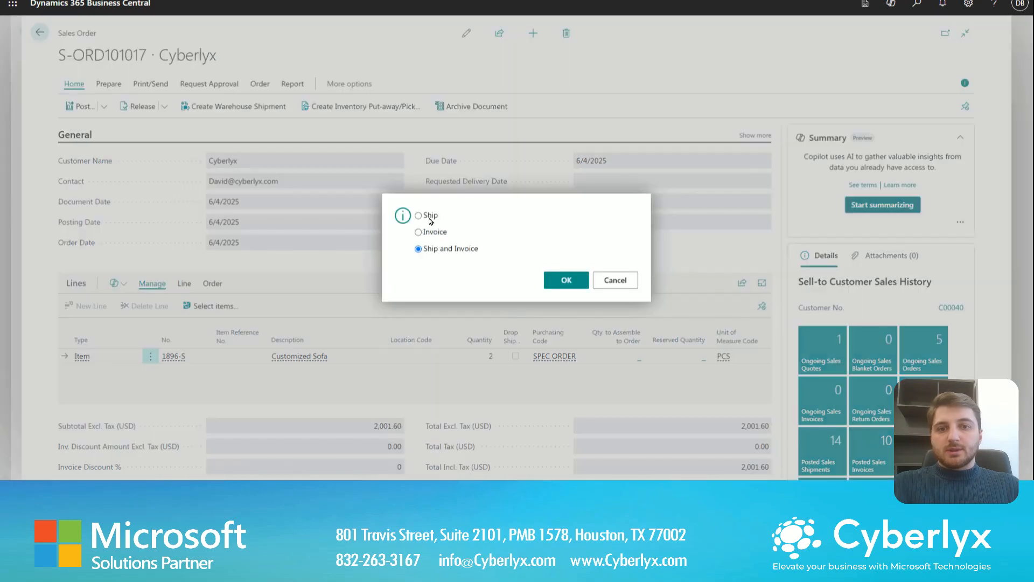
pyautogui.click(430, 218)
pyautogui.click(573, 287)
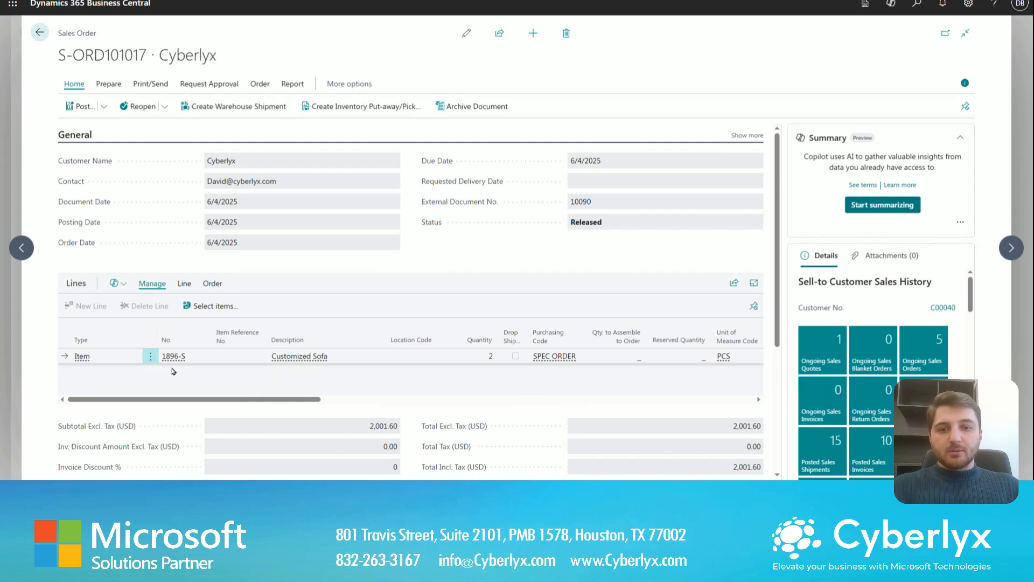
# Review the item card of 1896-S from its inventory and cost details to planning, and return to the sales order.
pyautogui.moveTo(173, 371)
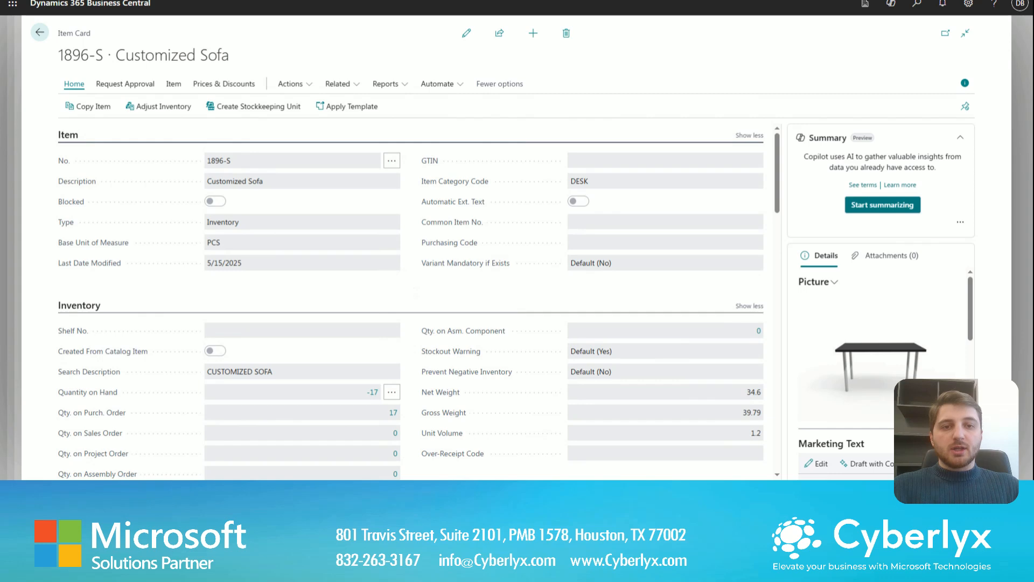
pyautogui.scroll(-10, 411, 287)
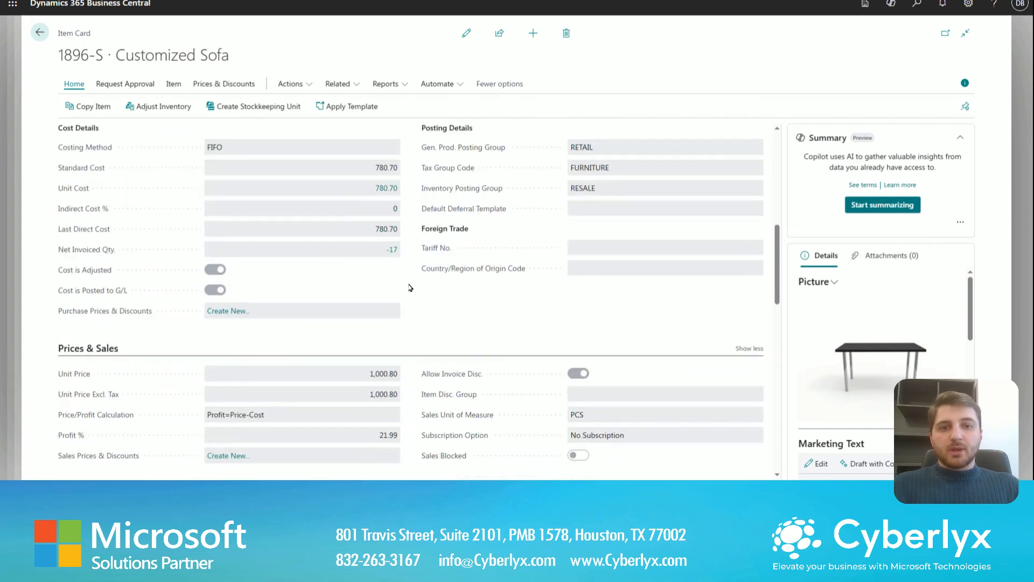
pyautogui.scroll(-5, 410, 287)
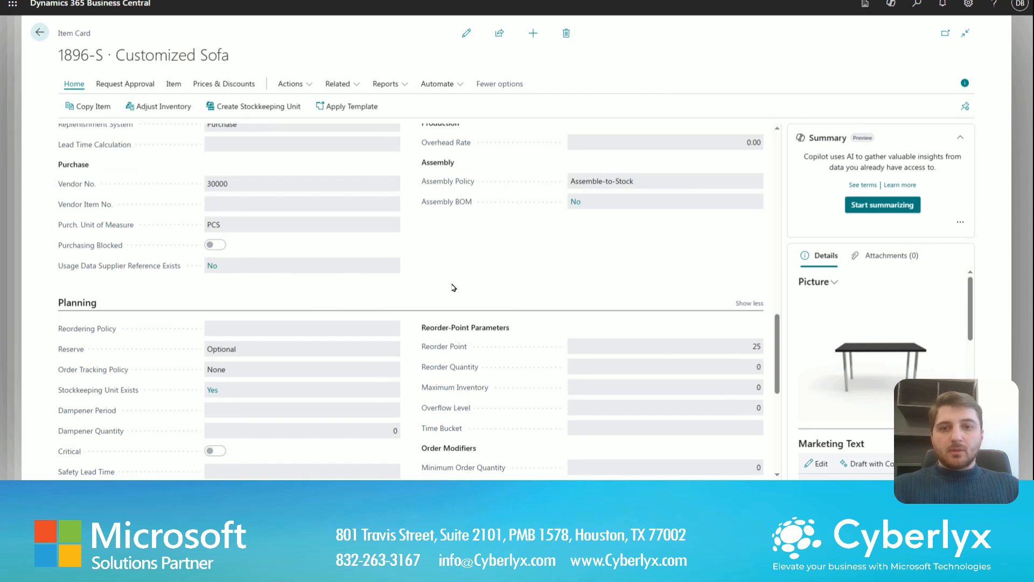
pyautogui.press('Escape')
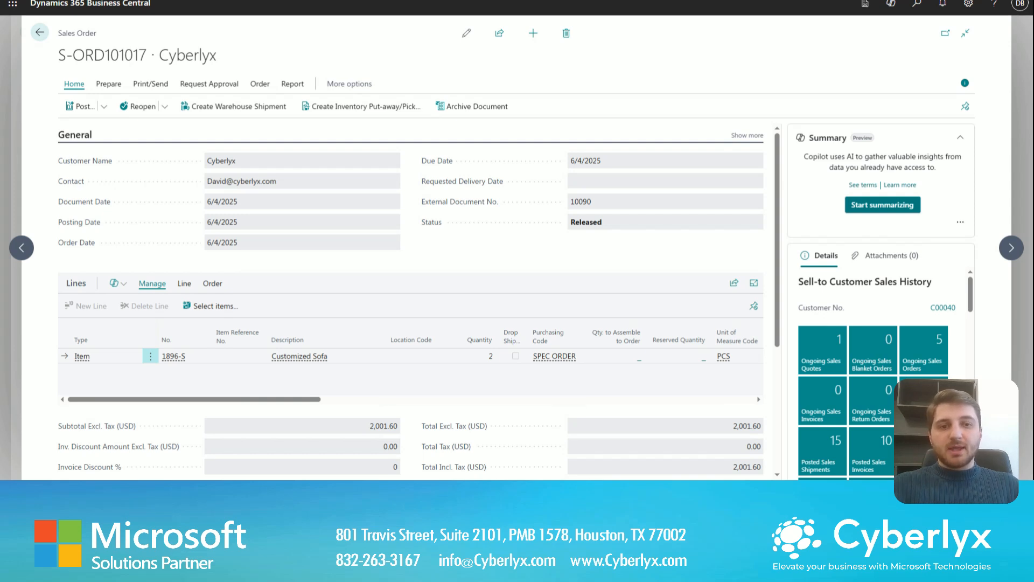
# Search for "item ledger entries" and open the Item Ledger Entries list.
pyautogui.click(920, 18)
pyautogui.write('it')
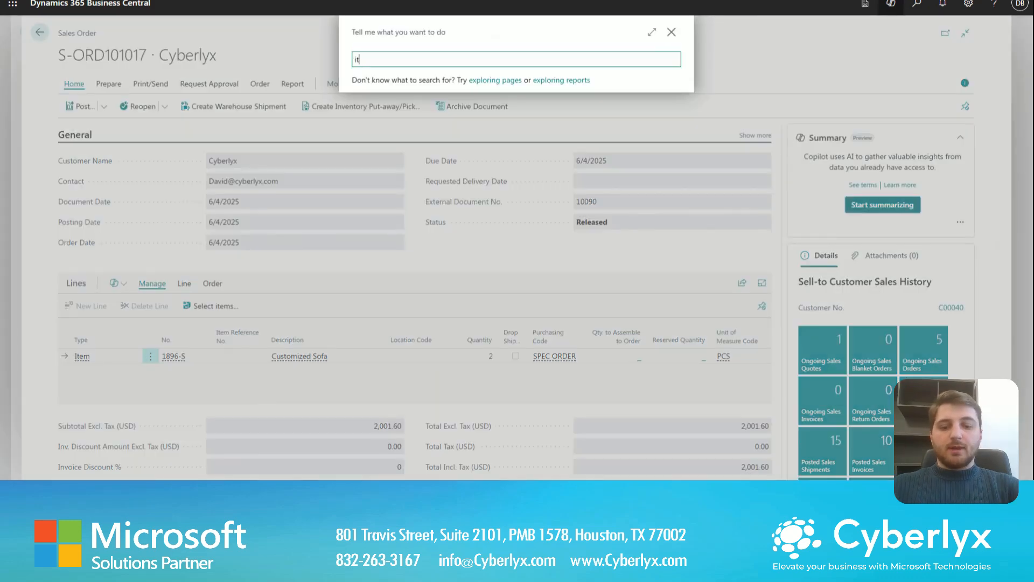
pyautogui.write('em ledger entries')
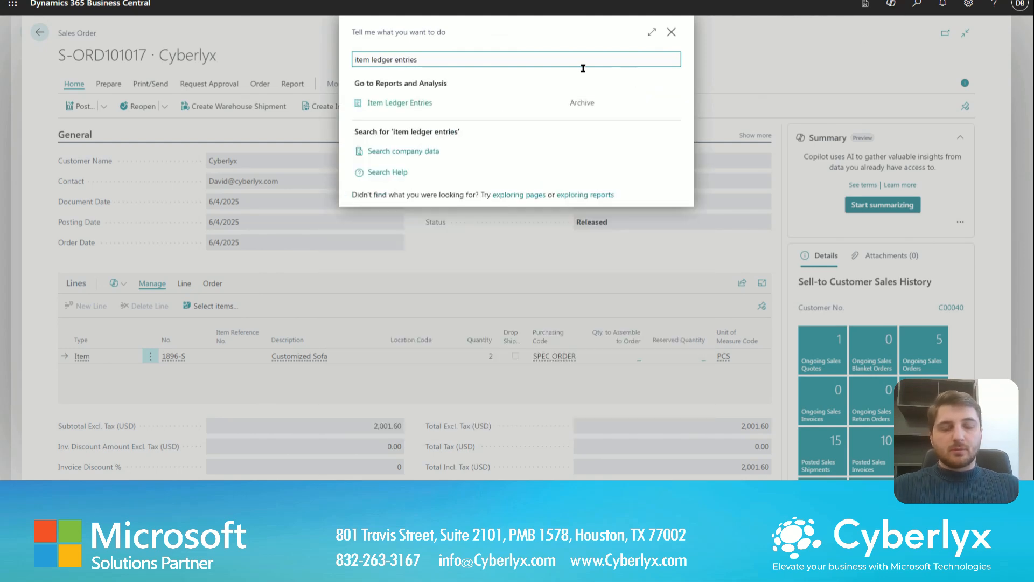
pyautogui.click(430, 102)
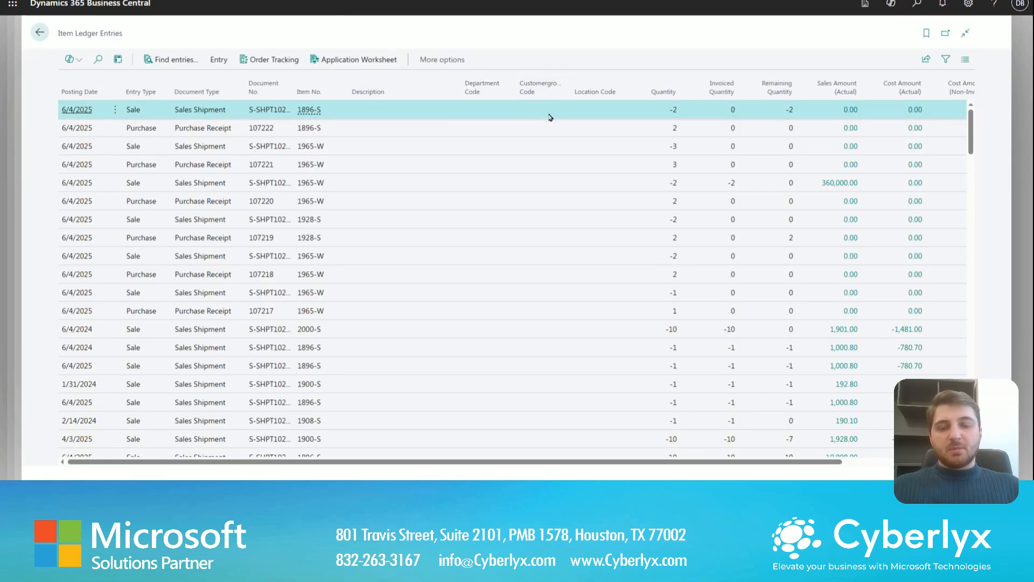
# Highlight the newest sales shipment and purchase receipt pair for item 1896-S, followed by the newest pair for 1965-W, to compare them.
pyautogui.keyDown('shift'); pyautogui.click(431, 133); pyautogui.keyUp('shift')
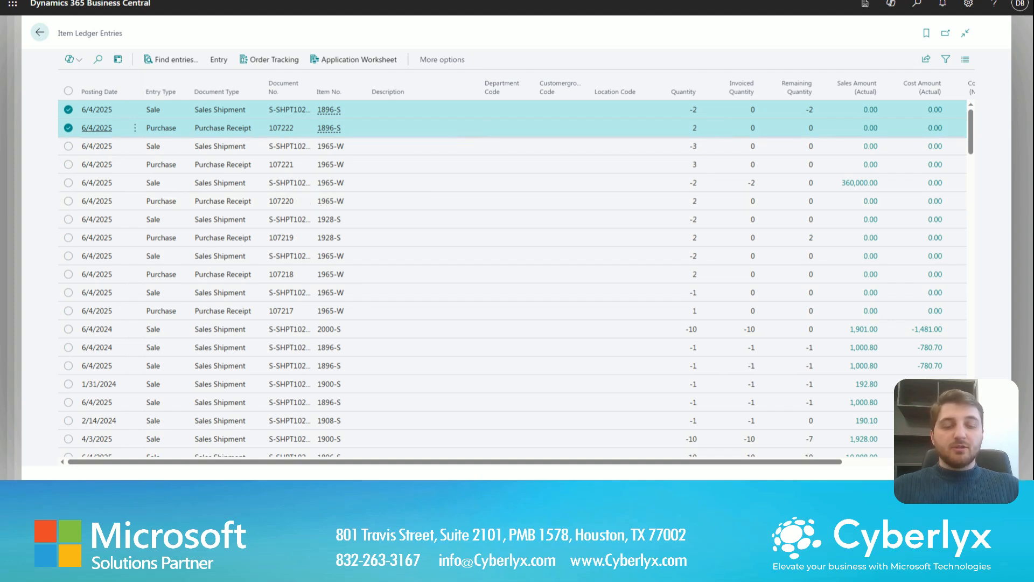
pyautogui.click(508, 146)
pyautogui.keyDown('shift'); pyautogui.click(522, 163); pyautogui.keyUp('shift')
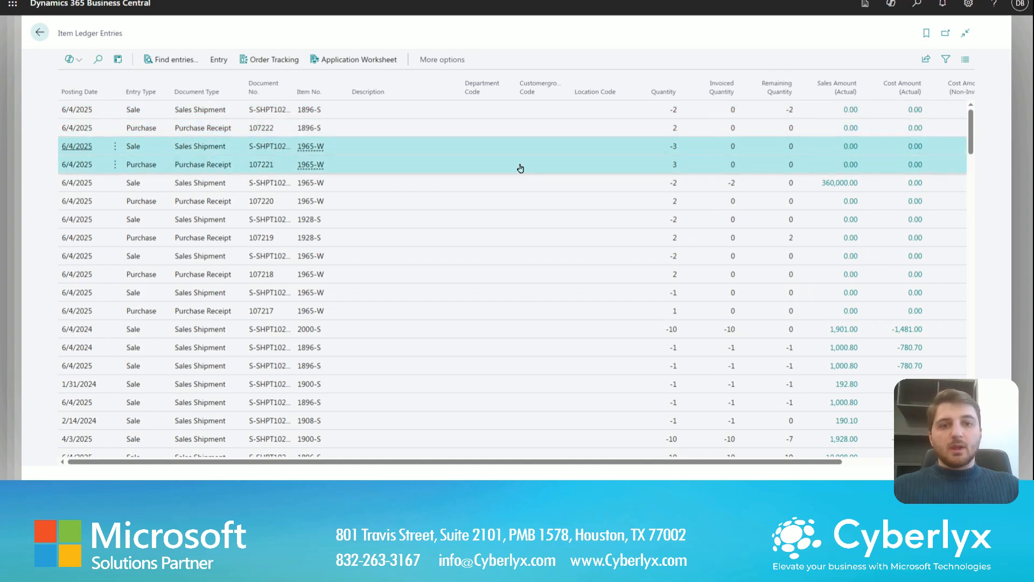